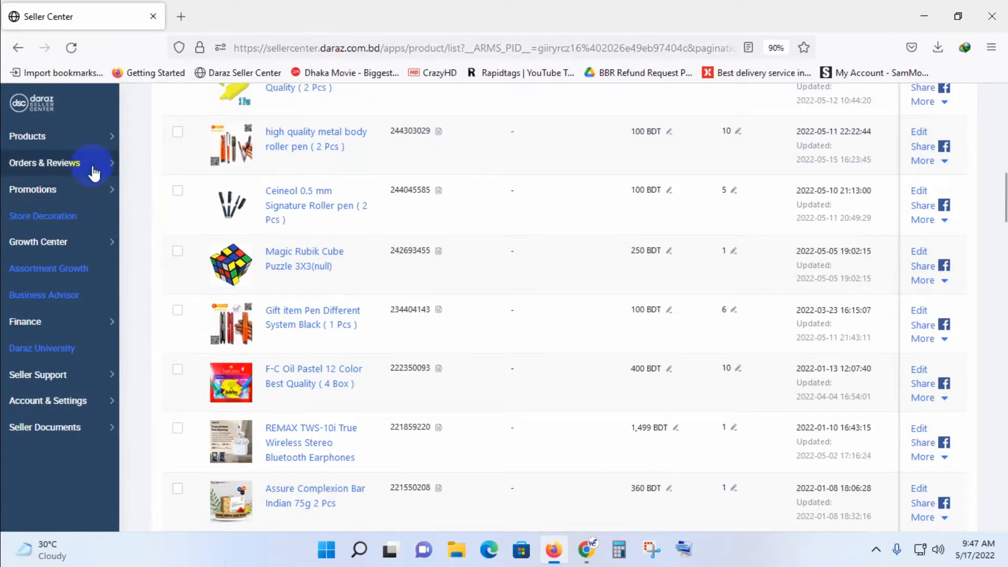
# Open the promotions Campaign page in a separate tab, check the Daily Sales campaigns, and close that tab.
pyautogui.moveTo(96, 200)
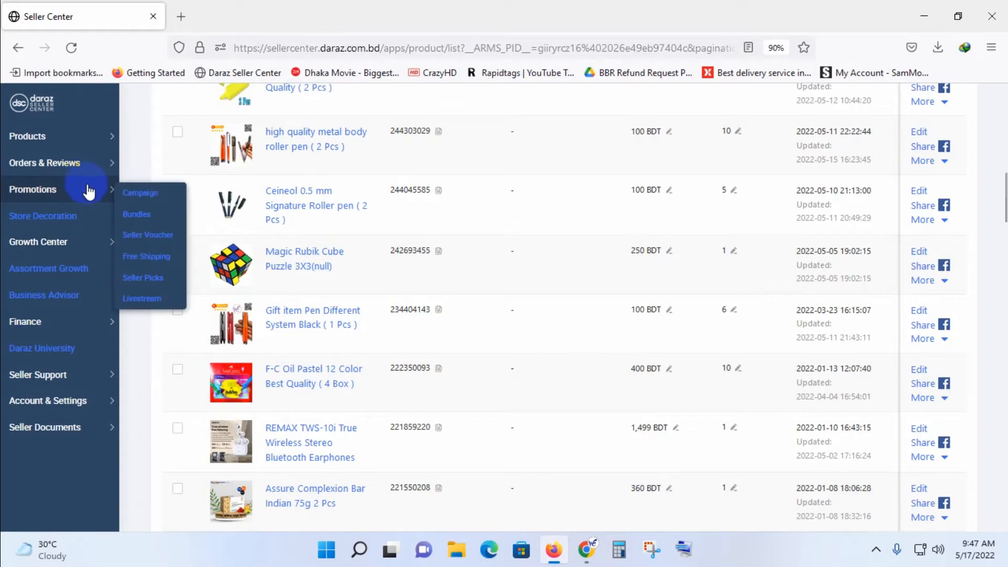
pyautogui.click(145, 197)
pyautogui.rightClick(146, 197)
pyautogui.click(178, 205)
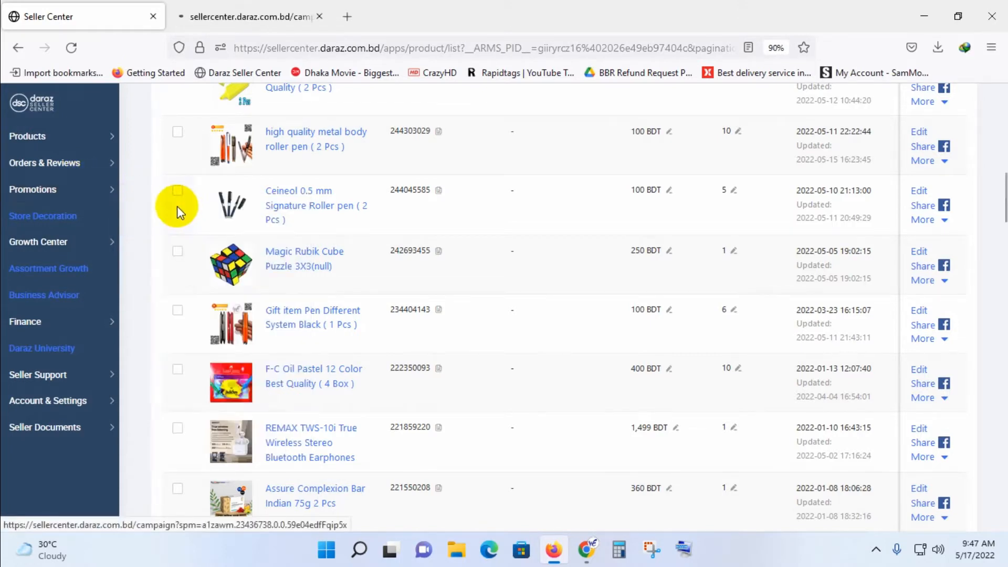
pyautogui.click(251, 16)
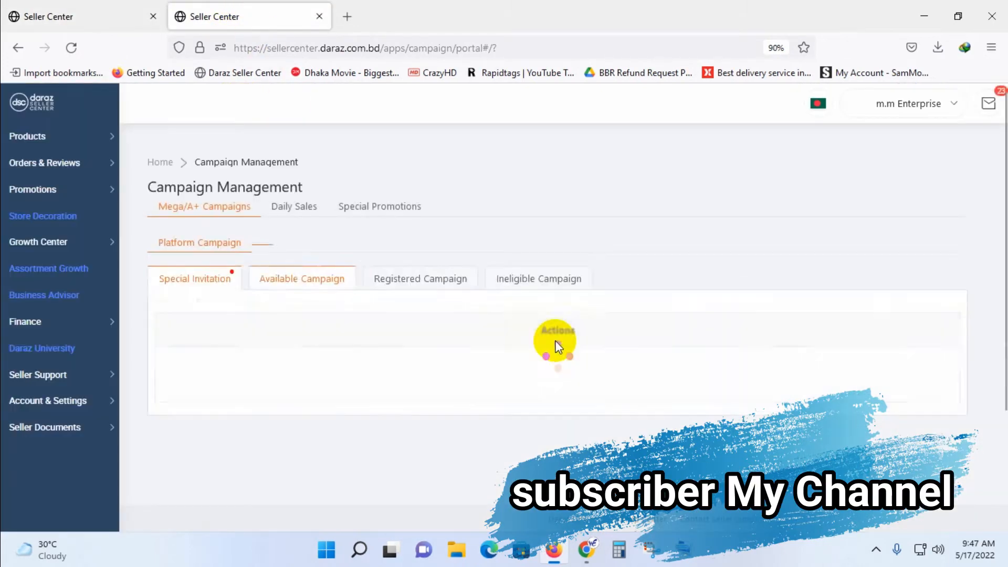
pyautogui.click(298, 207)
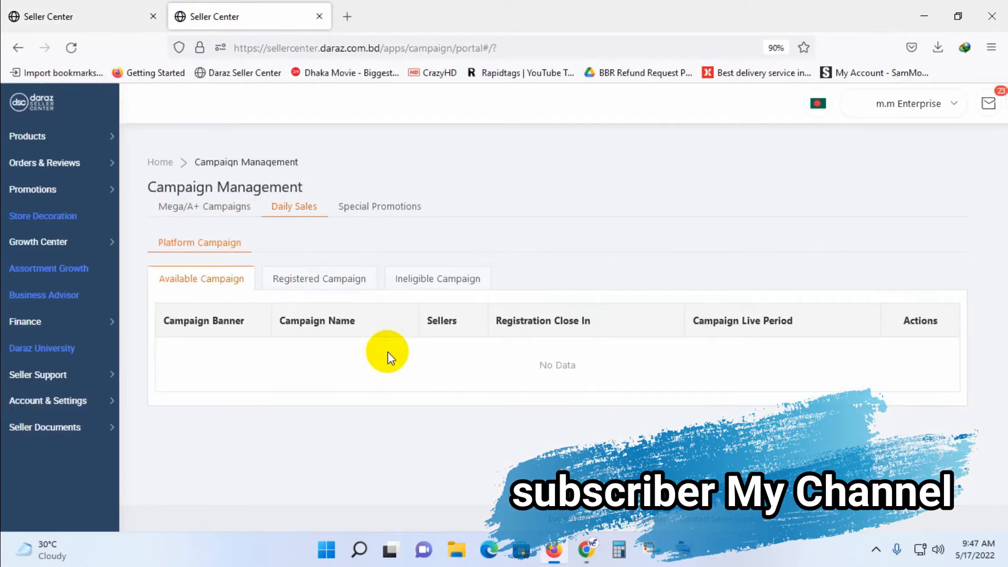
pyautogui.click(317, 16)
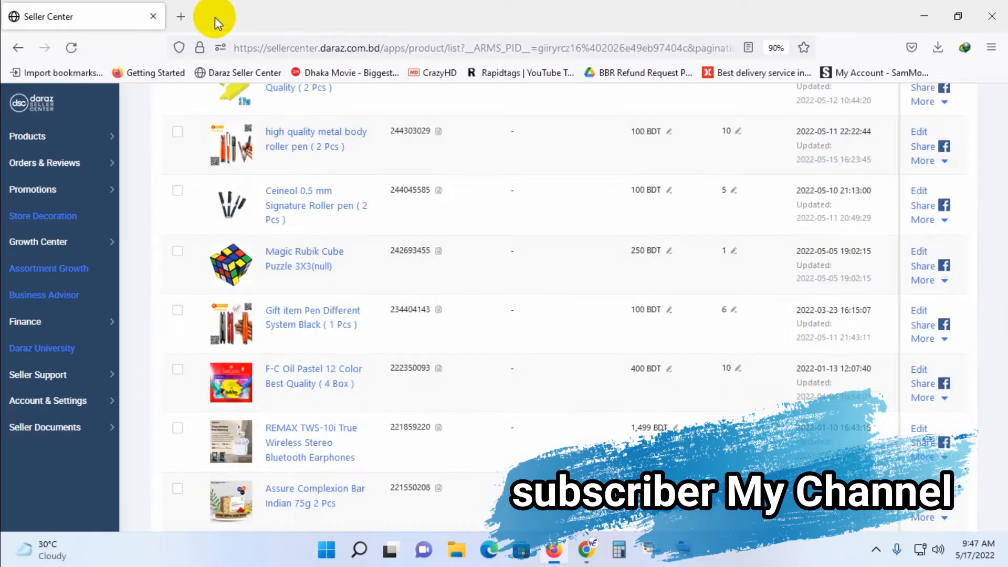
# Open the seller Bundles promotion list.
pyautogui.click(97, 198)
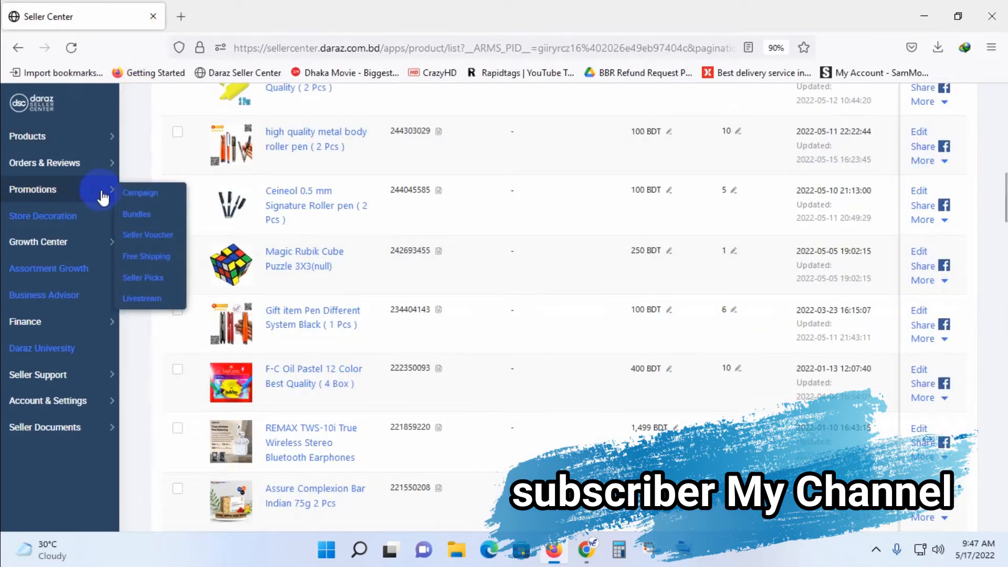
pyautogui.click(136, 215)
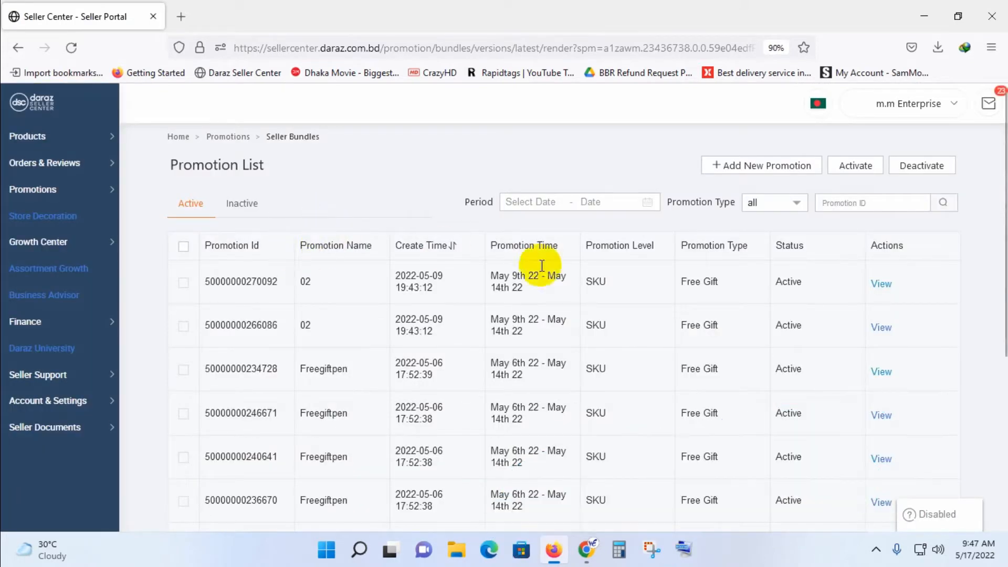
# Review the details of an existing Freegiftpen promotion, including its main and free gift products, and return to the promotion list.
pyautogui.scroll(-5, 850, 308)
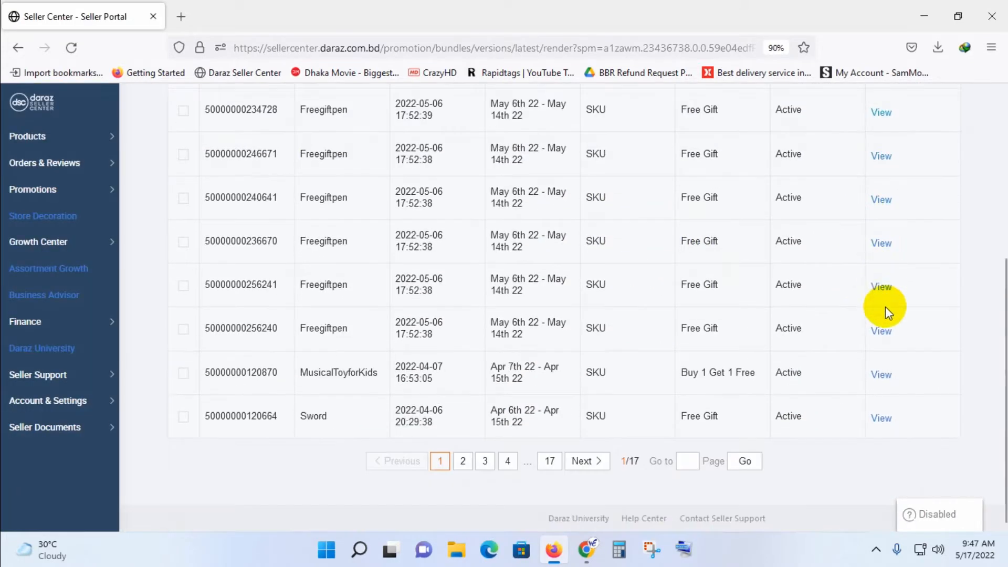
pyautogui.click(880, 332)
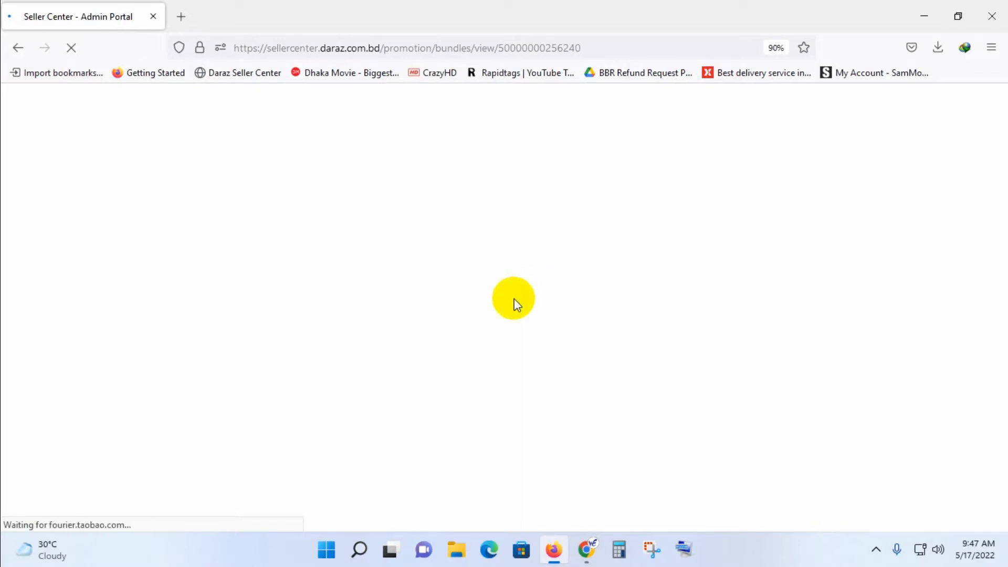
pyautogui.scroll(-3, 326, 405)
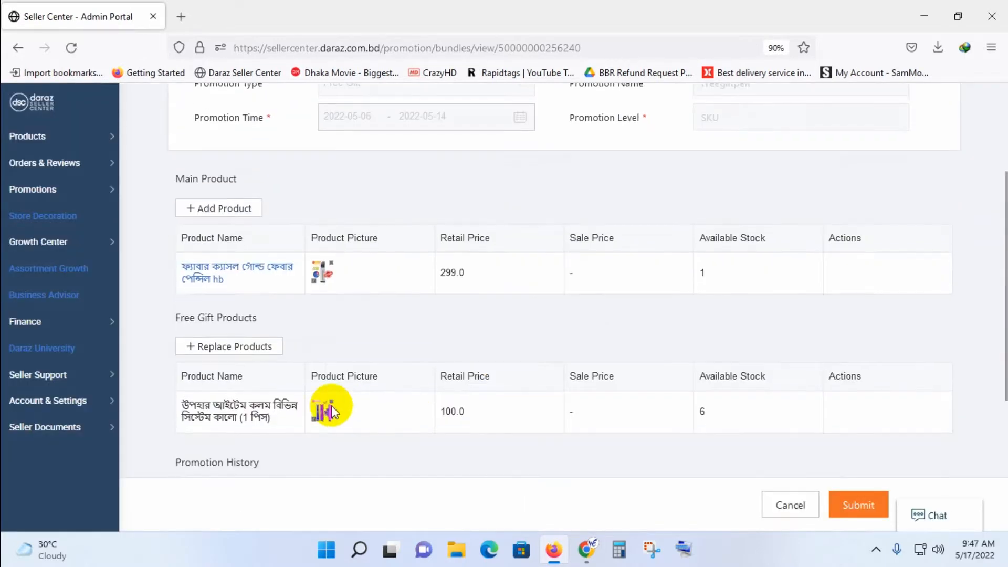
pyautogui.scroll(3, 358, 106)
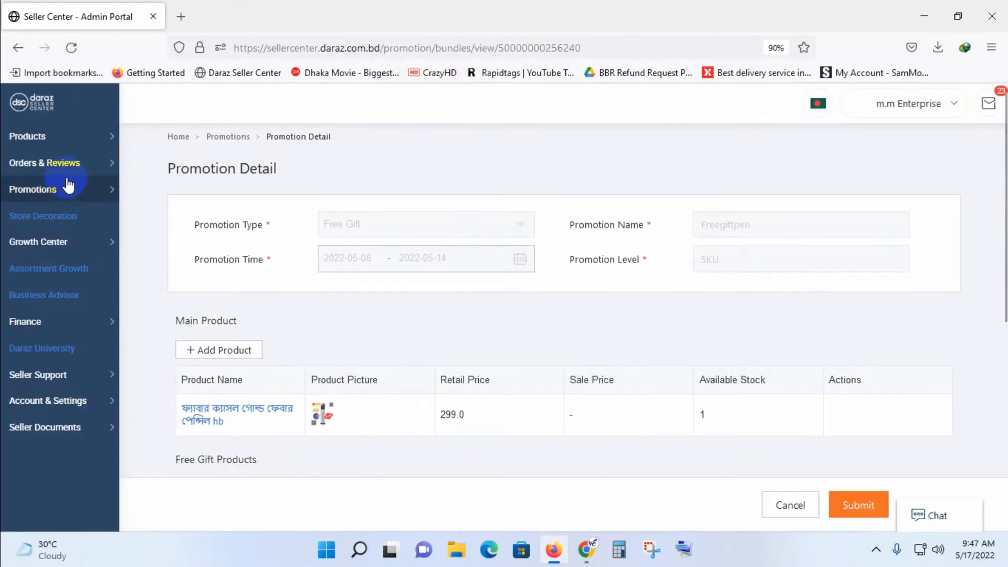
pyautogui.click(19, 48)
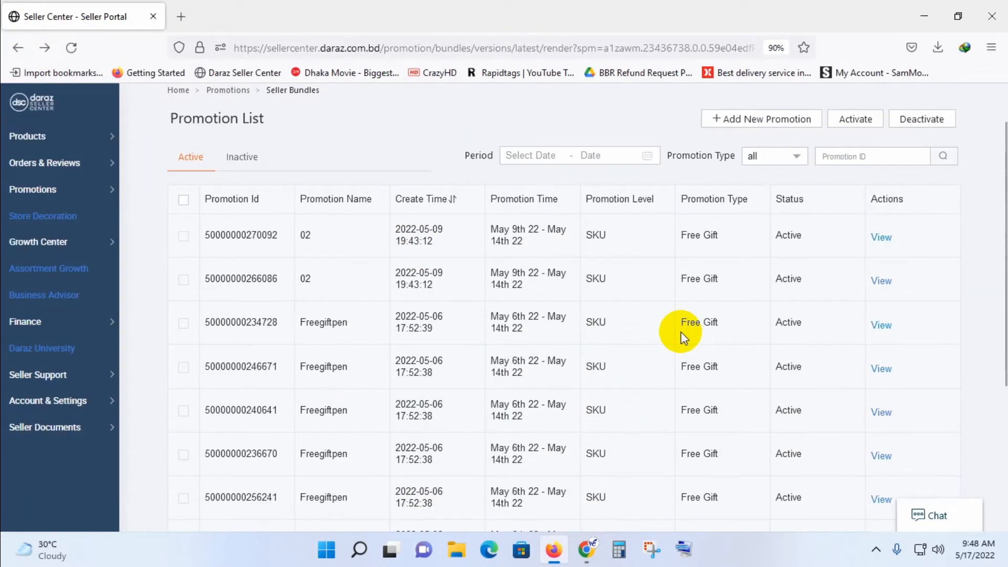
# Start a new promotion of type Free Gift with the promotion time set from 2022-05-17 to 2022-05-31.
pyautogui.click(772, 166)
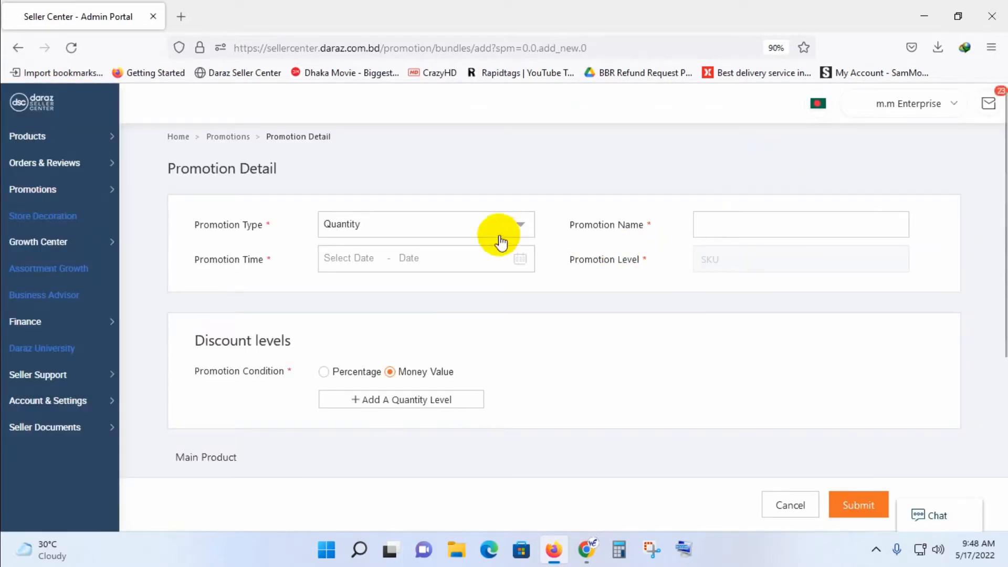
pyautogui.click(477, 225)
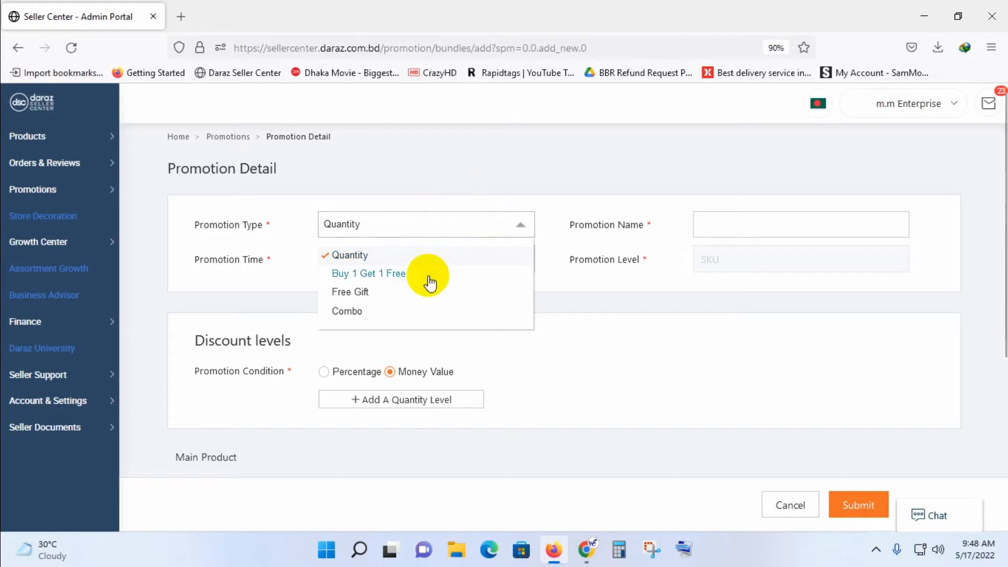
pyautogui.click(410, 292)
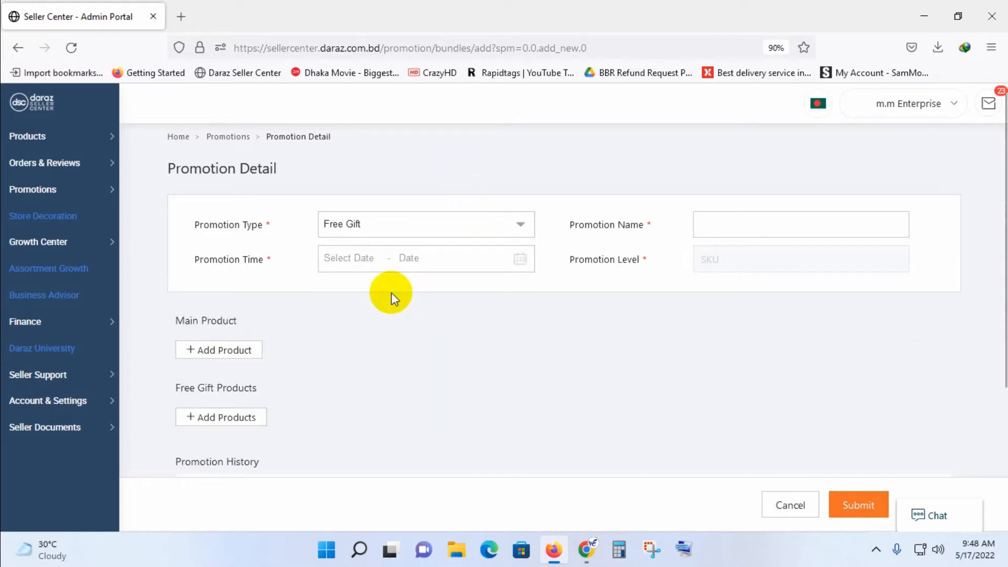
pyautogui.click(446, 258)
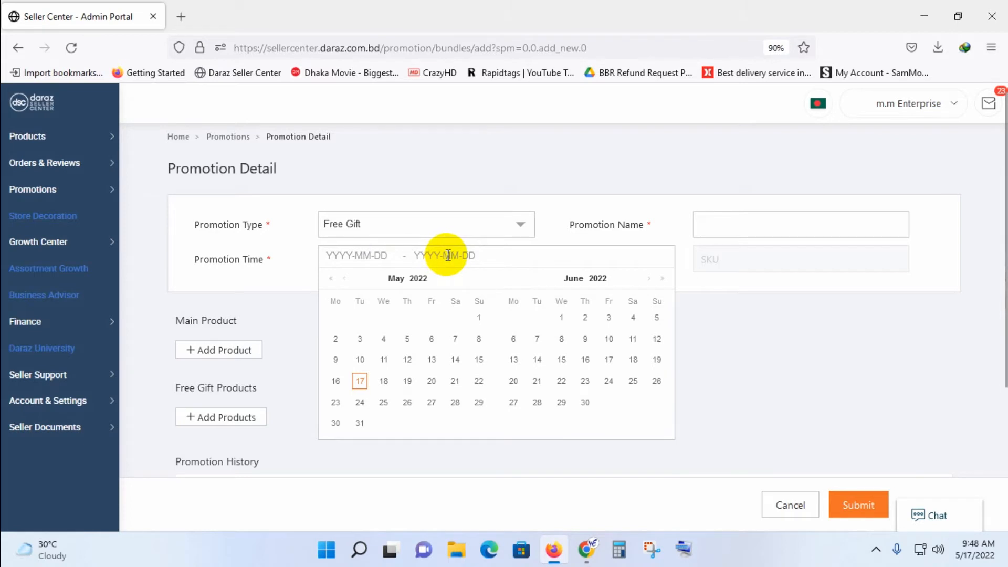
pyautogui.click(360, 382)
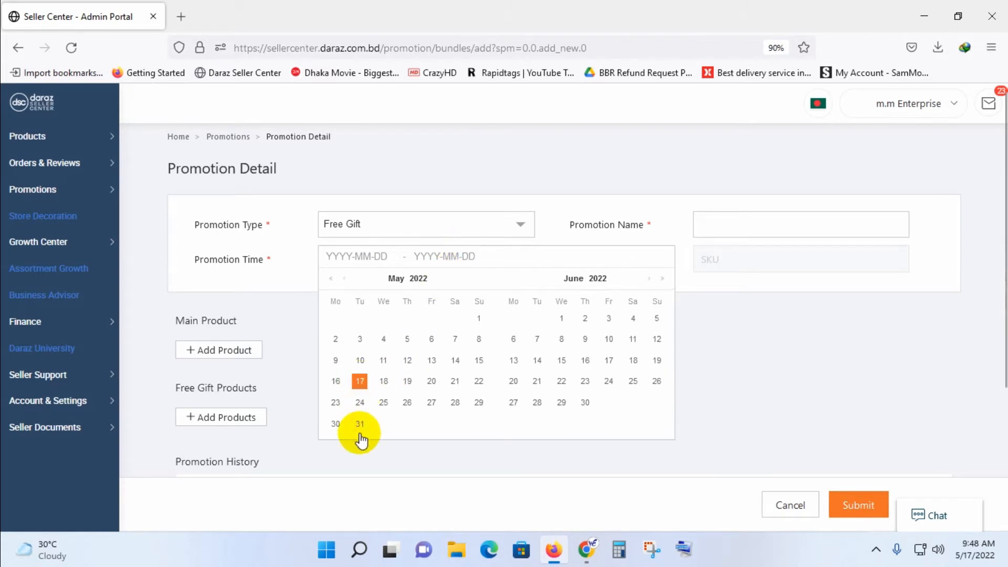
pyautogui.click(361, 424)
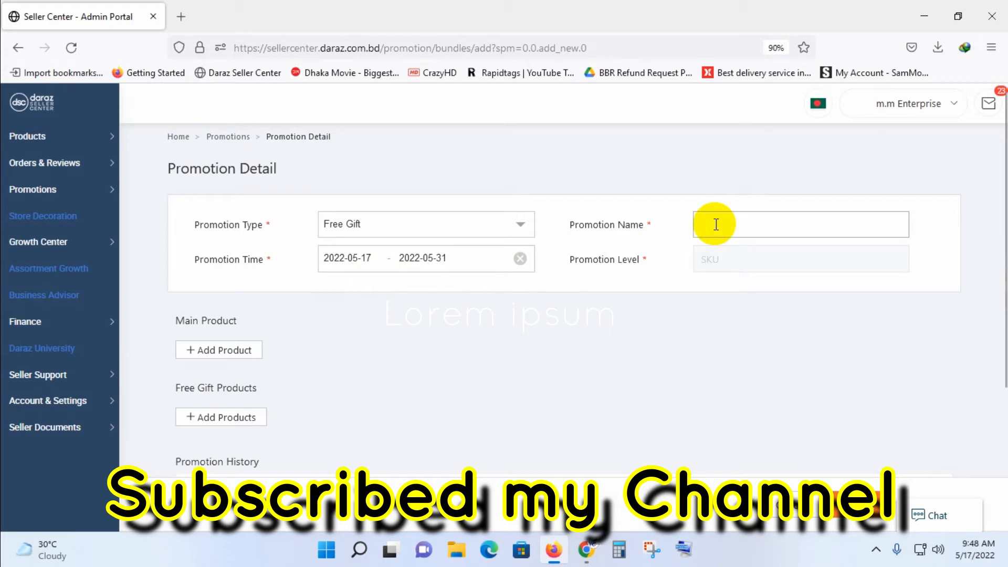
# Start adding main products to the promotion and go to page 8 of the product selection list.
pyautogui.click(227, 354)
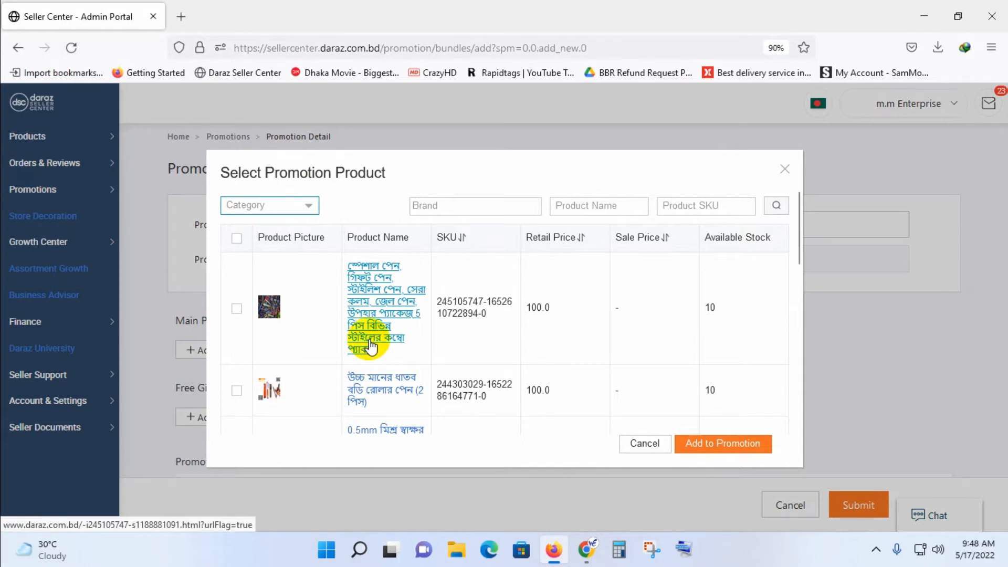
pyautogui.scroll(-2, 371, 346)
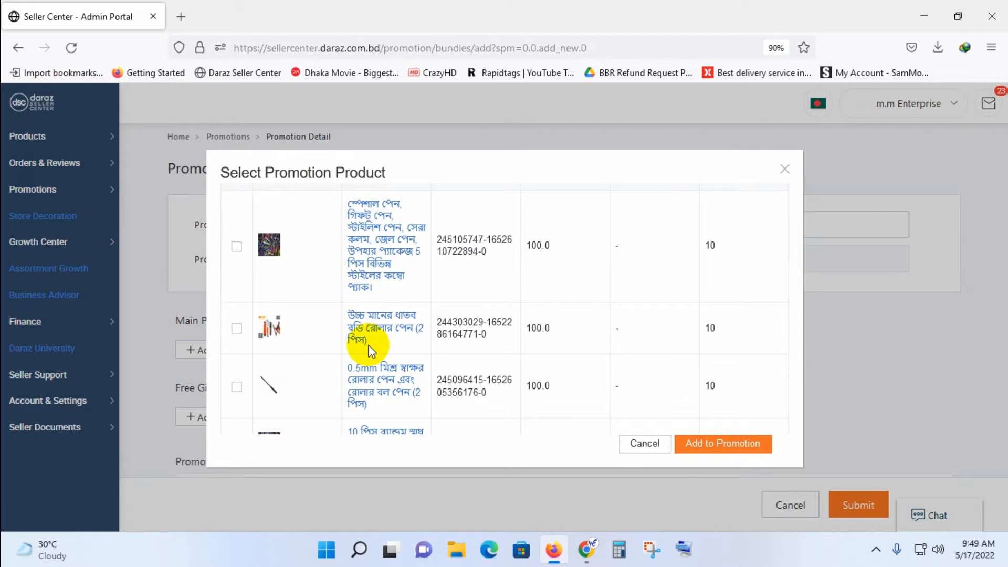
pyautogui.scroll(-4, 369, 339)
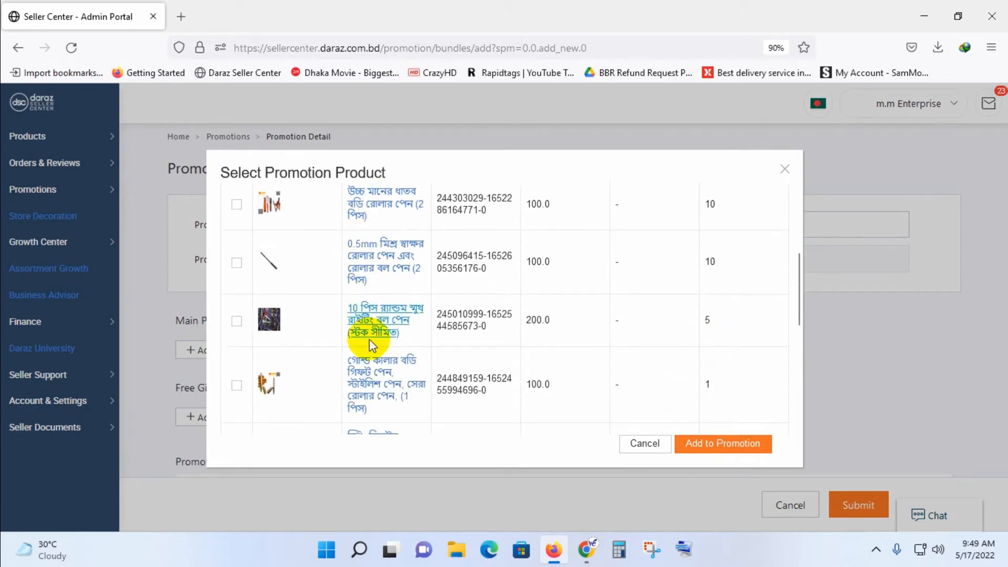
pyautogui.scroll(6, 357, 342)
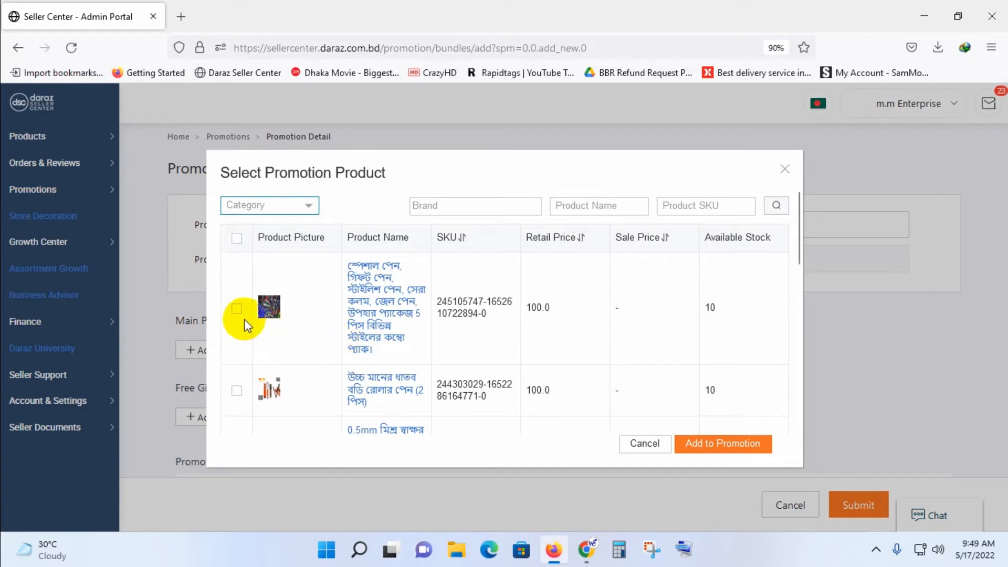
pyautogui.scroll(-4, 527, 339)
pyautogui.scroll(-8, 527, 340)
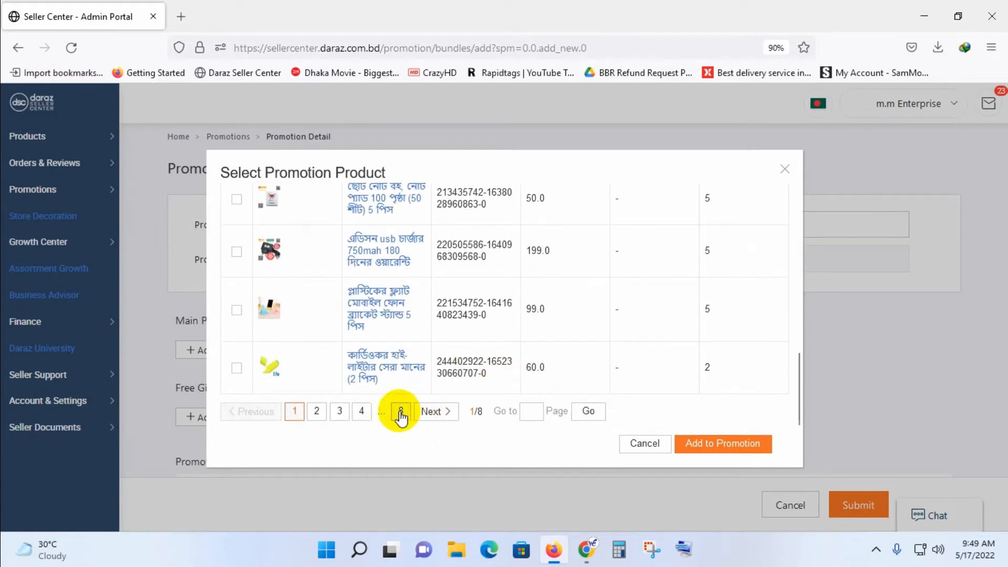
pyautogui.click(399, 413)
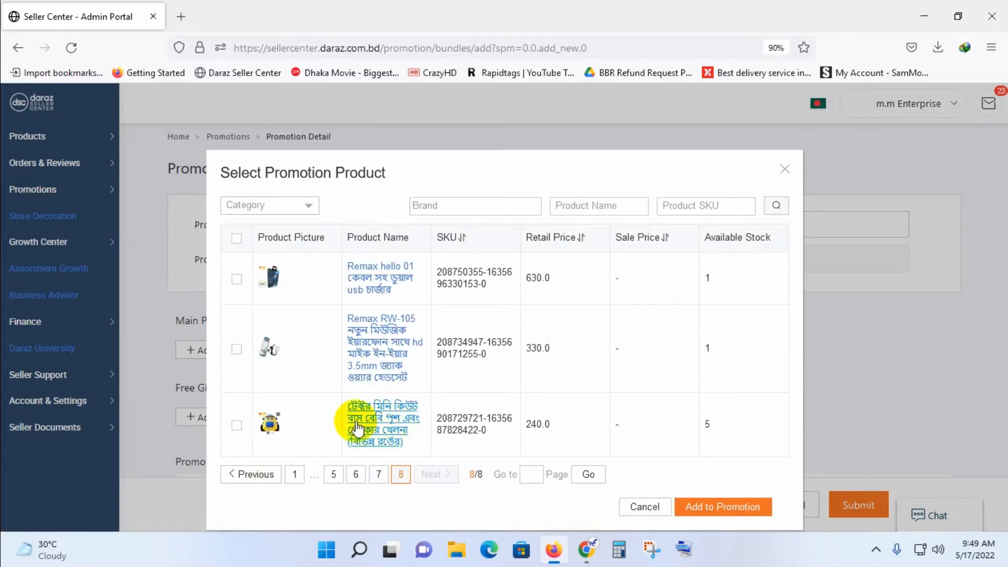
# View the store page of the Tector mini bus toy to check its price, and return to the product selection.
pyautogui.click(378, 422)
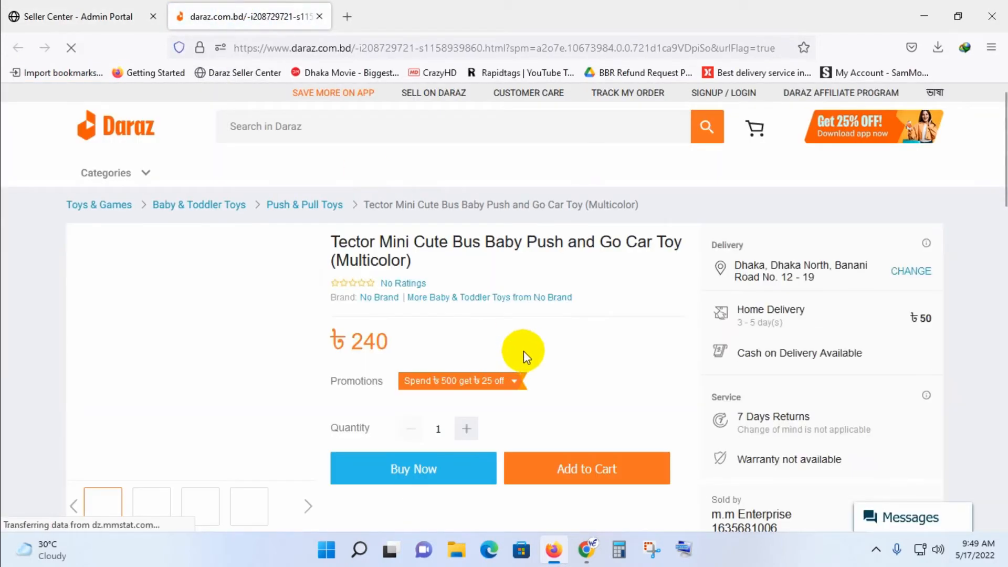
pyautogui.moveTo(391, 350); pyautogui.dragTo(364, 350)
pyautogui.click(148, 8)
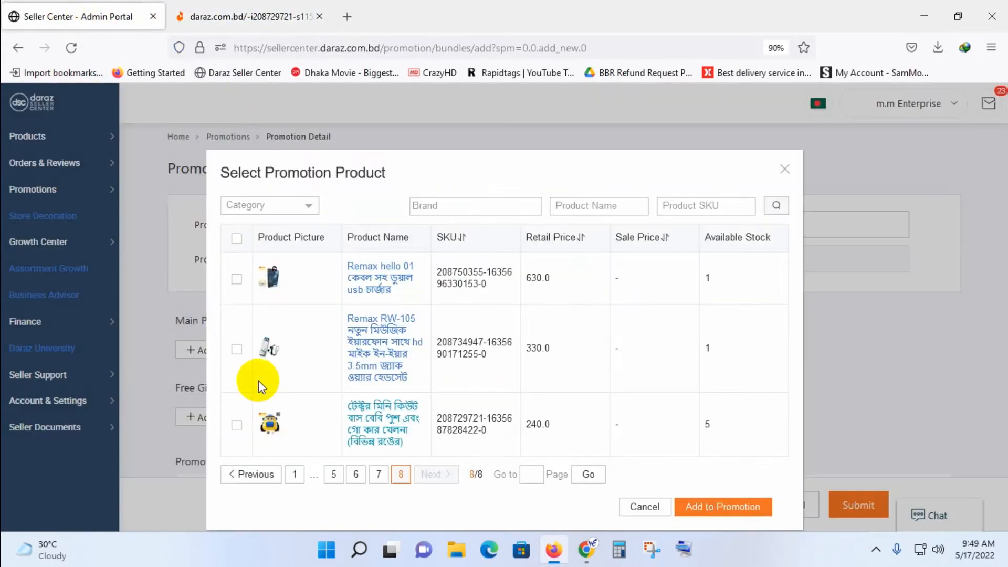
# Select the mini bus toy, the Remax RW-105 earphone and the Remax hello 01 charger on page 8.
pyautogui.click(236, 425)
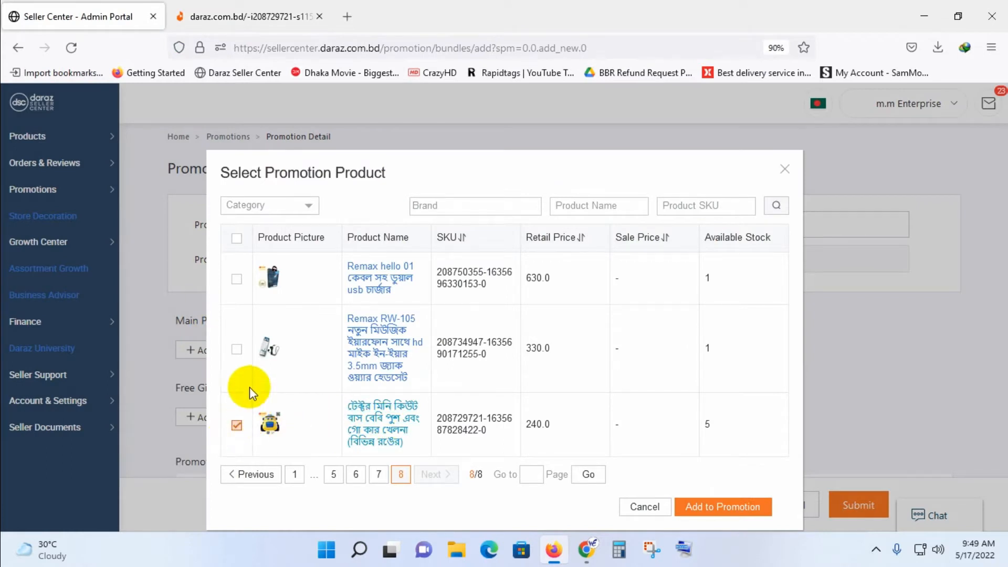
pyautogui.click(241, 348)
pyautogui.click(236, 278)
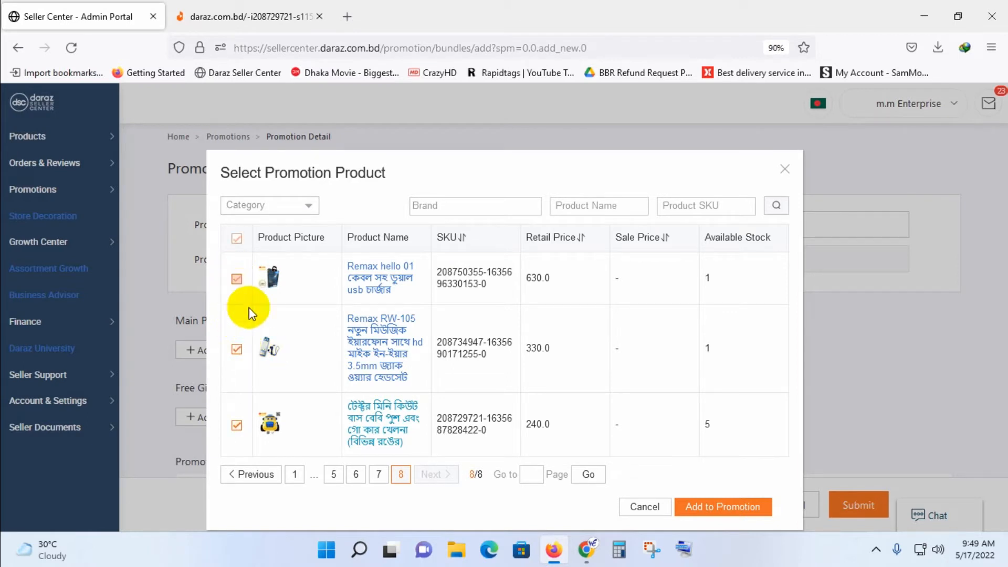
# Go to page 7 of the product selection and select all products on it.
pyautogui.click(370, 473)
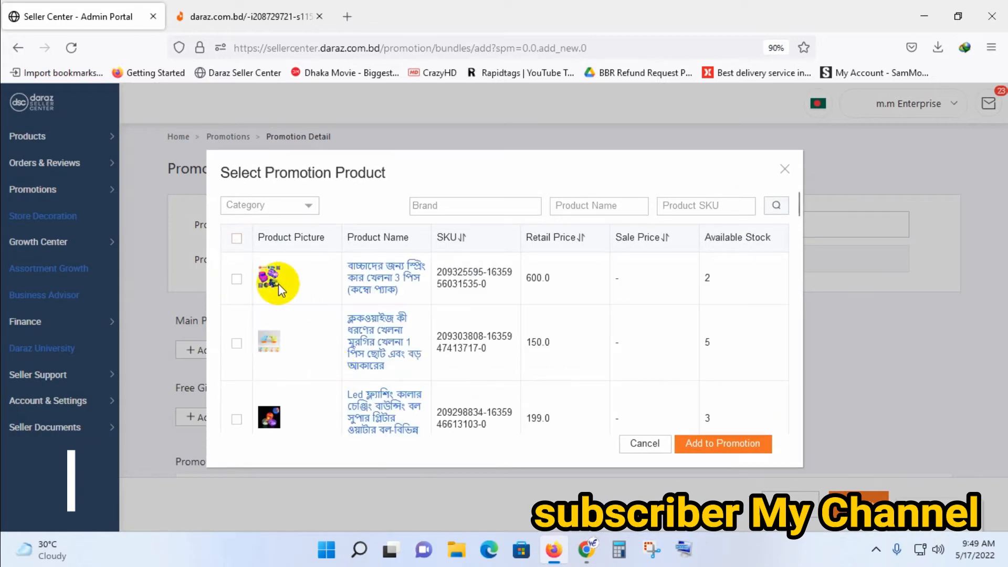
pyautogui.scroll(-10, 254, 338)
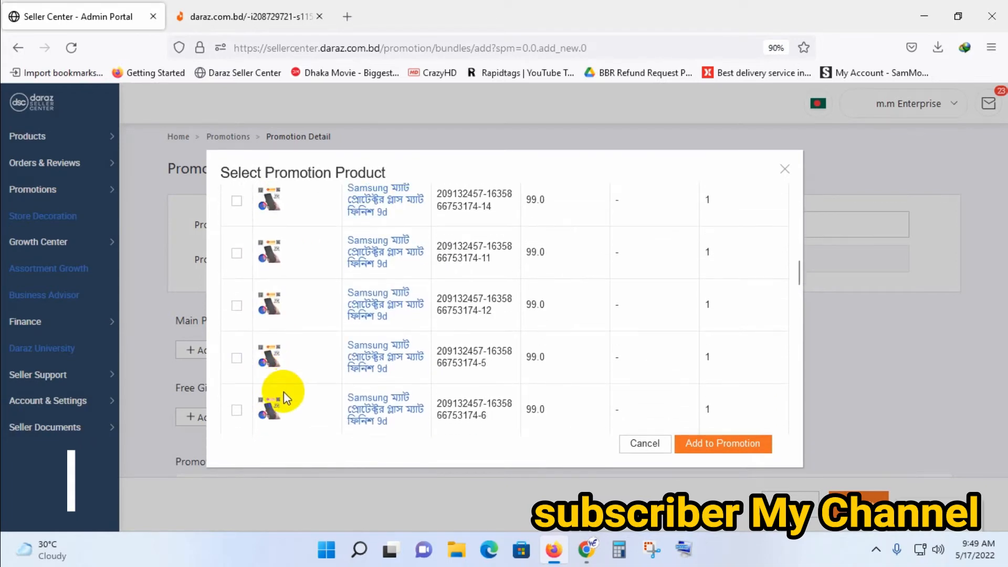
pyautogui.scroll(-10, 288, 395)
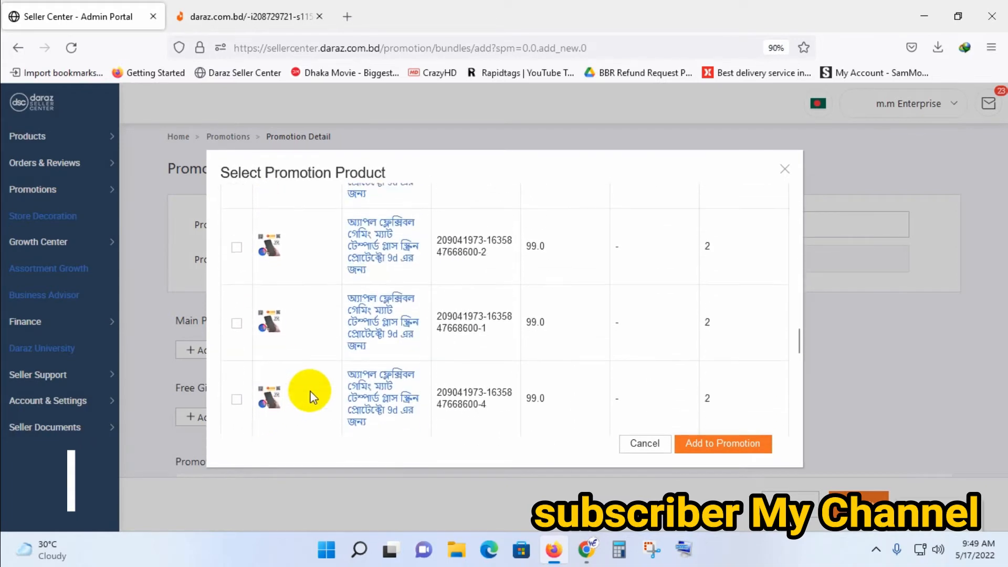
pyautogui.scroll(-5, 313, 393)
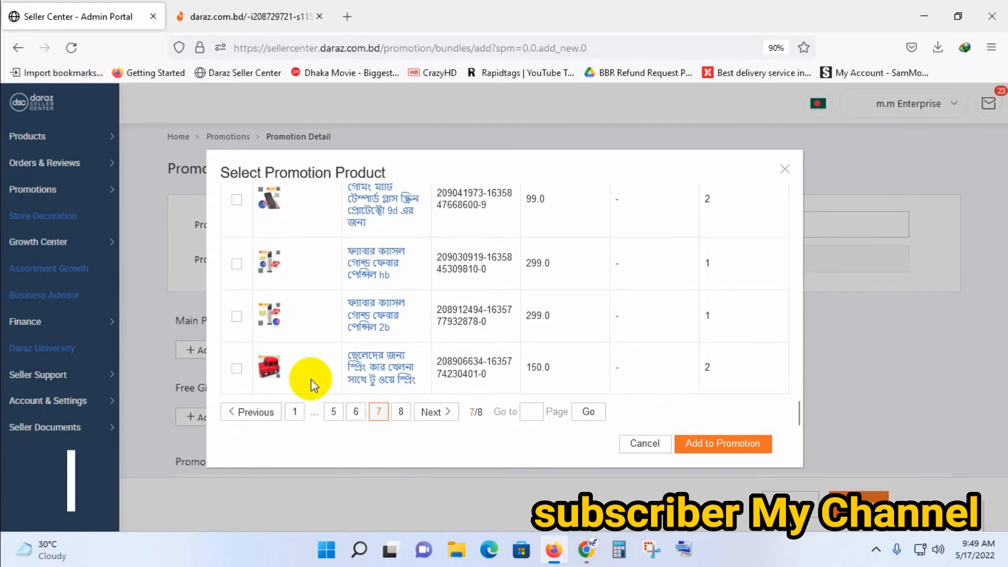
pyautogui.scroll(15, 309, 372)
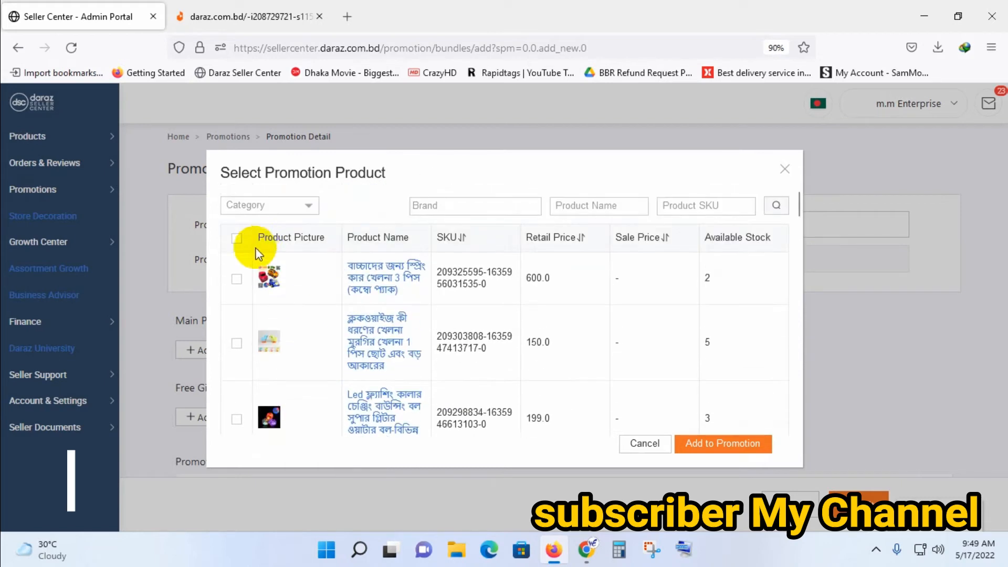
pyautogui.click(237, 239)
pyautogui.scroll(-8, 326, 387)
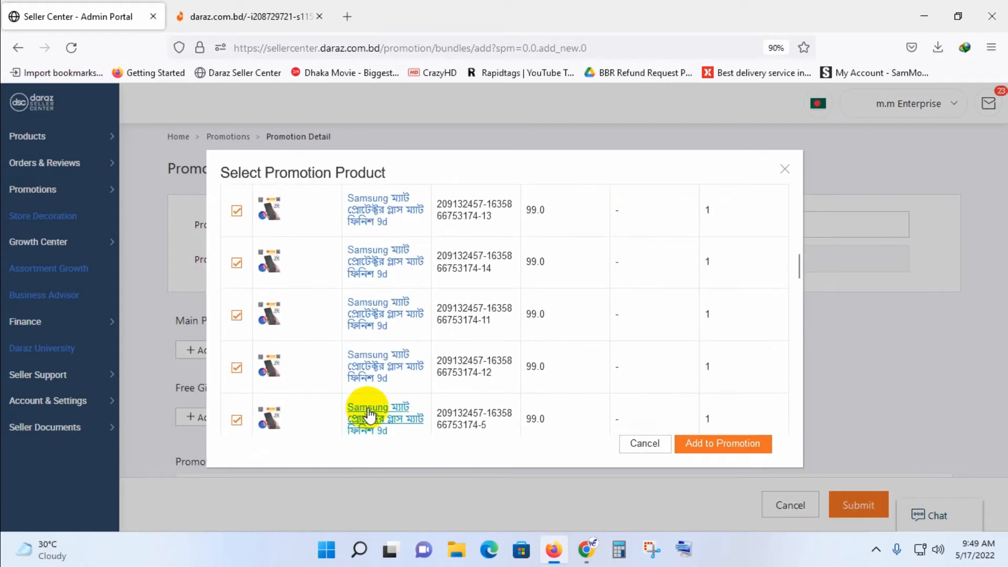
pyautogui.scroll(-8, 367, 414)
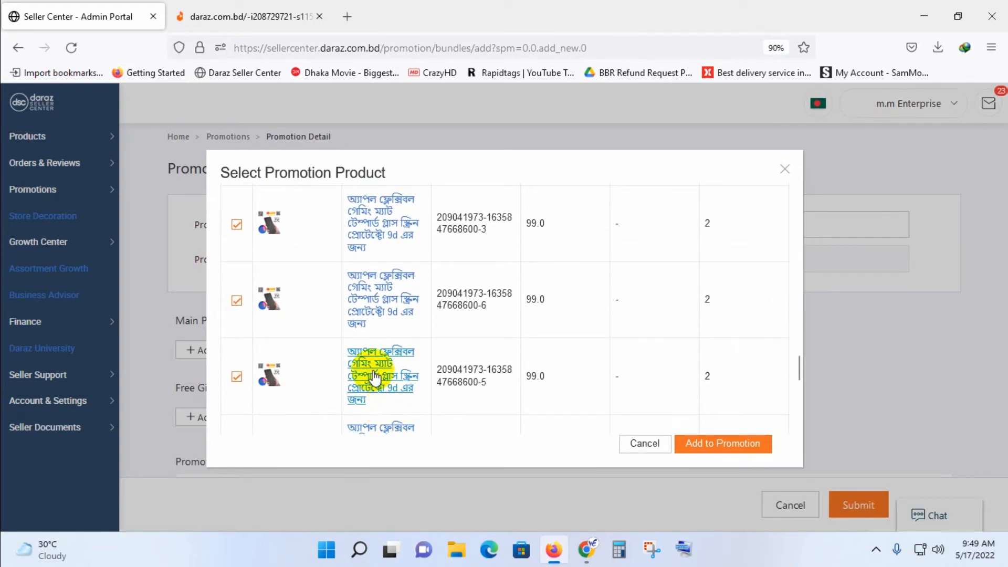
# View the store page of the Apple flexible gaming matte screen protector and return to the product selection.
pyautogui.click(374, 377)
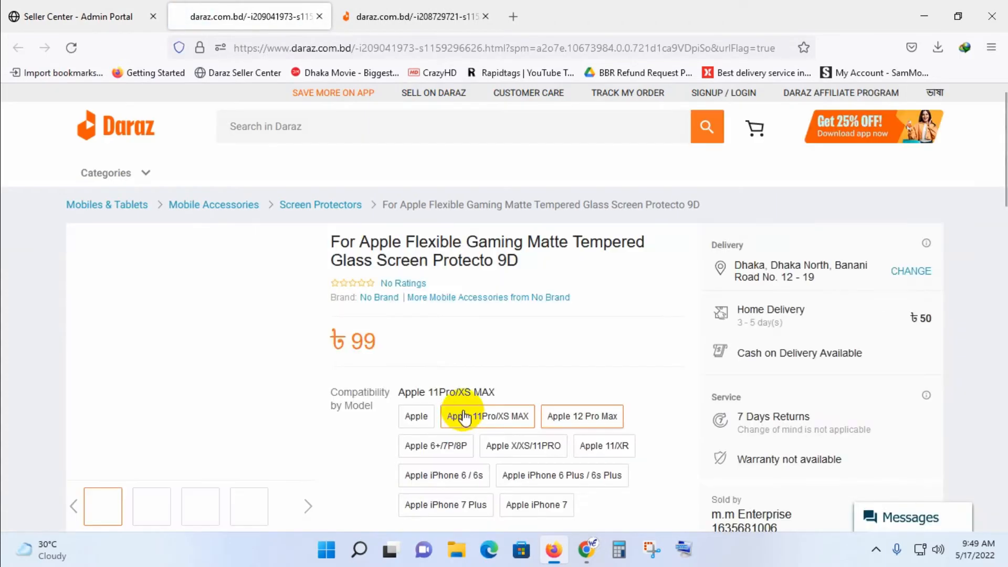
pyautogui.click(79, 16)
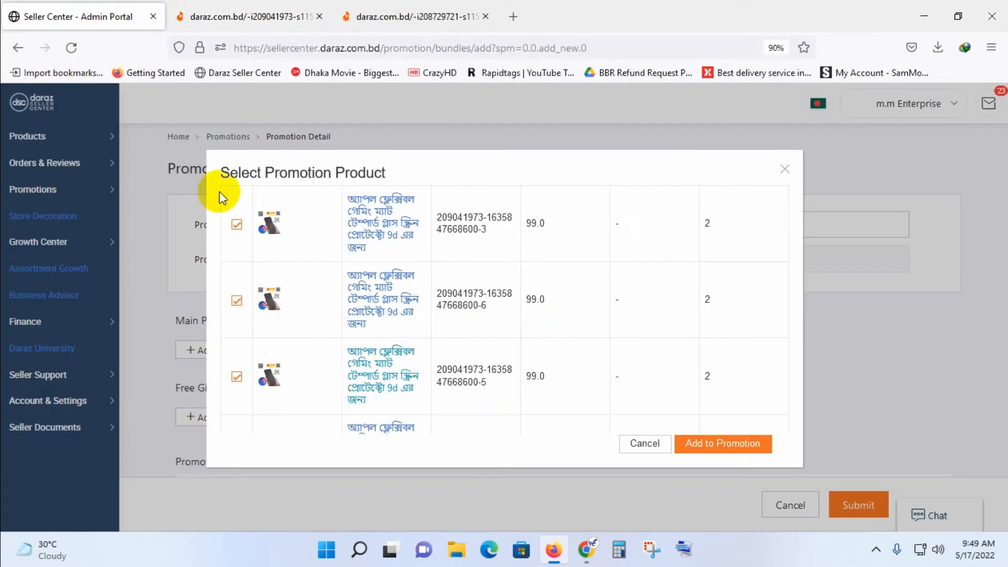
# Go to page 6 of the product selection and select all products on it.
pyautogui.scroll(-10, 356, 378)
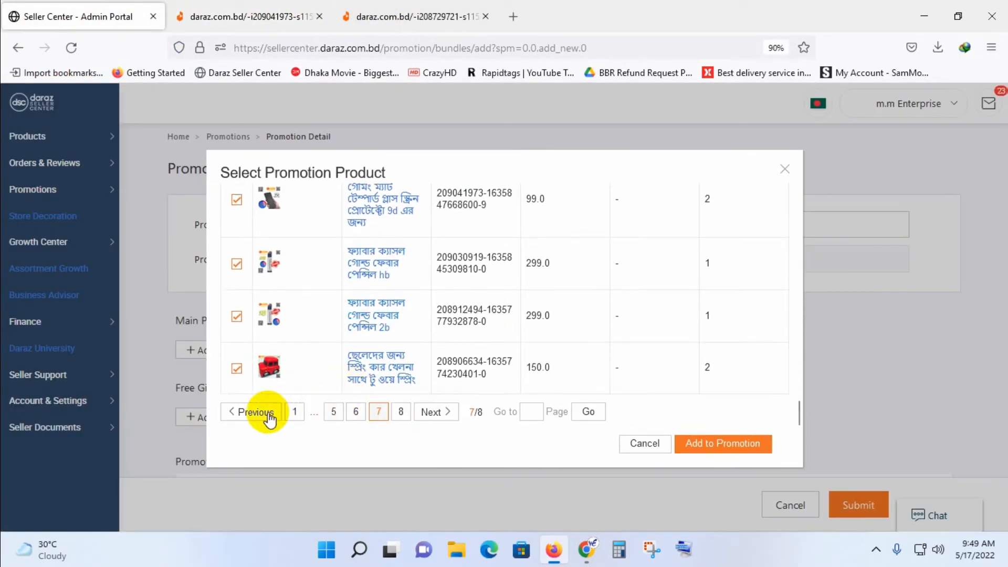
pyautogui.click(356, 412)
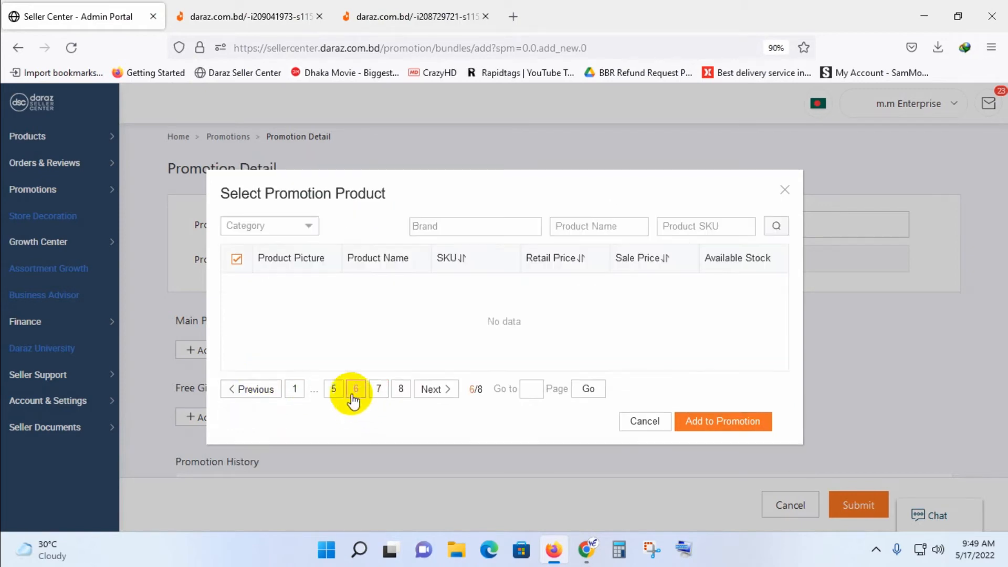
pyautogui.scroll(-10, 346, 378)
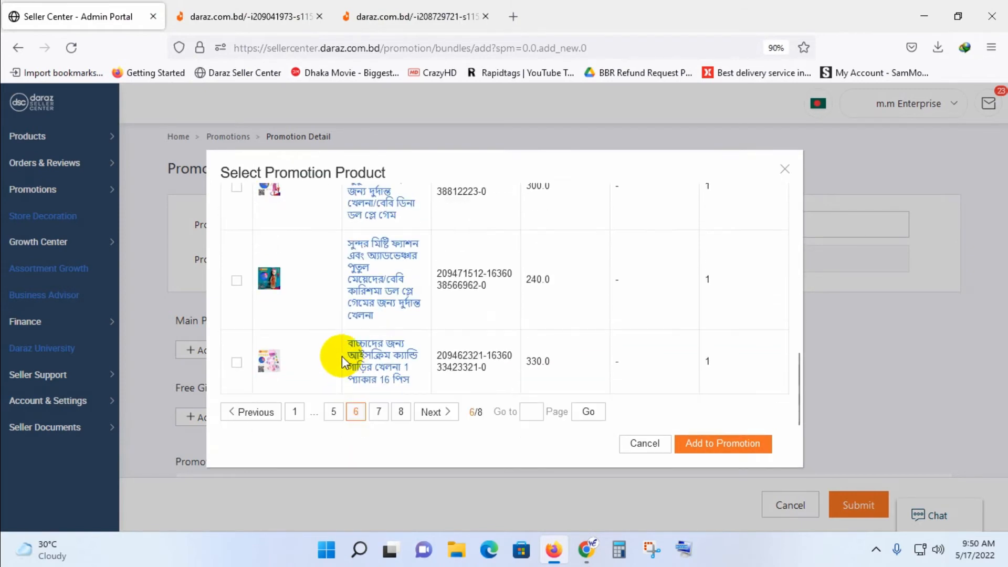
pyautogui.scroll(2, 273, 283)
pyautogui.scroll(8, 273, 283)
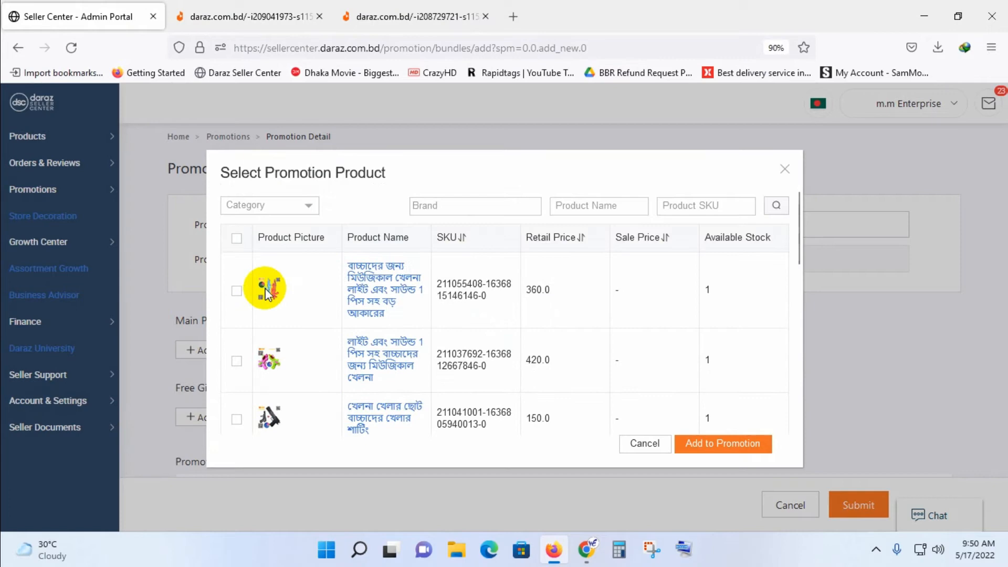
pyautogui.click(237, 238)
# Go to page 5 of the product selection and select all products on it.
pyautogui.scroll(-6, 319, 367)
pyautogui.scroll(-5, 320, 366)
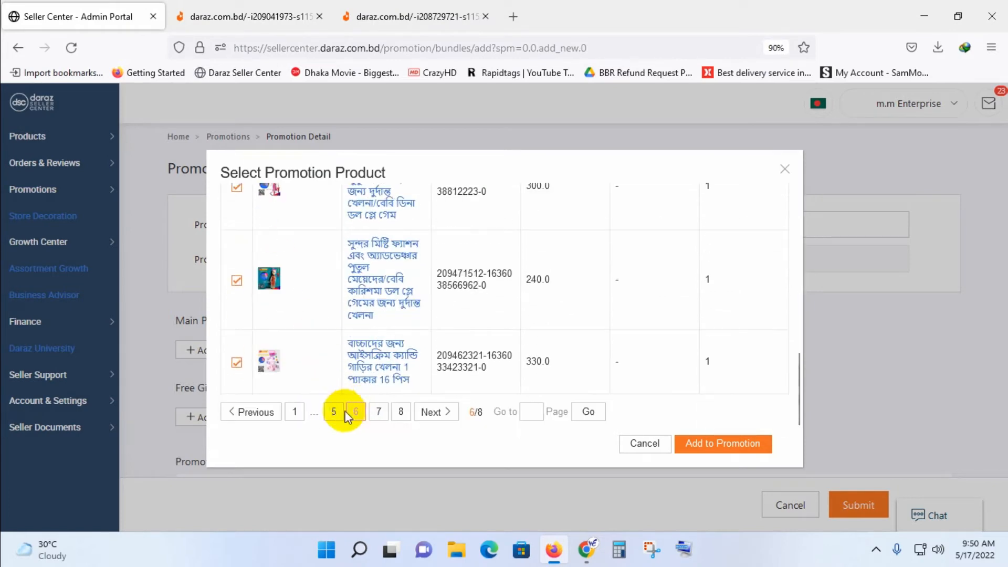
pyautogui.click(344, 412)
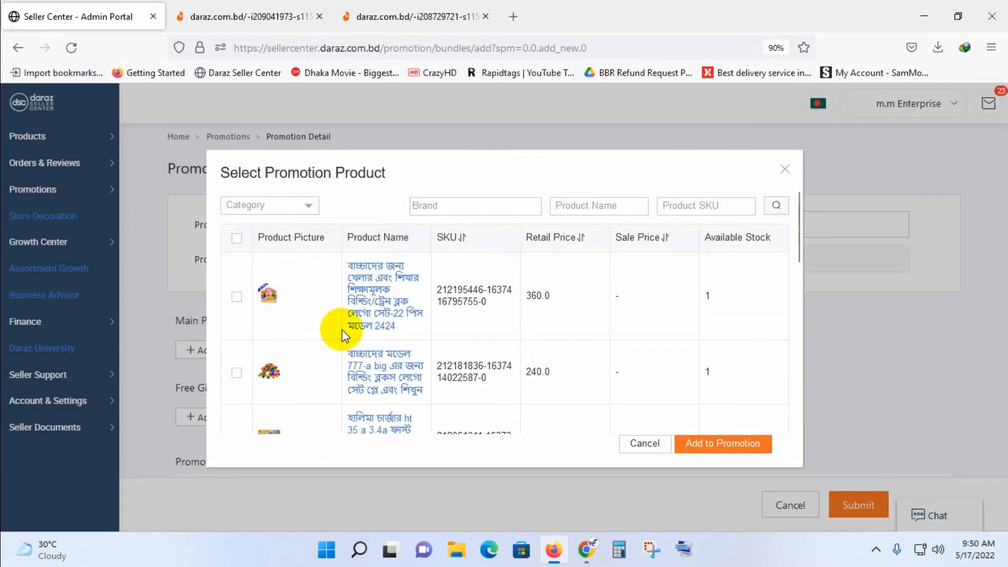
pyautogui.scroll(-3, 342, 329)
pyautogui.scroll(-5, 342, 331)
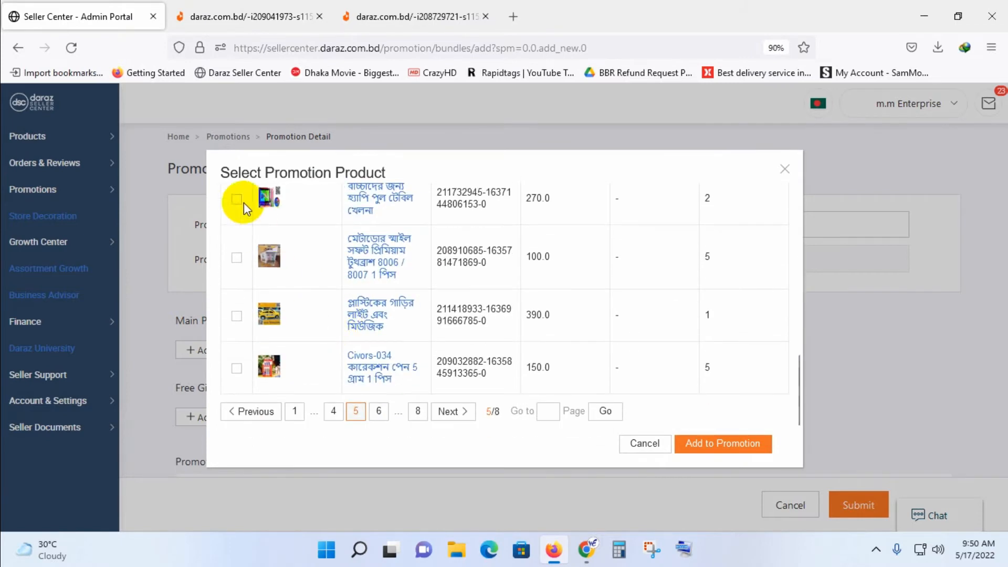
pyautogui.scroll(10, 243, 210)
pyautogui.click(239, 239)
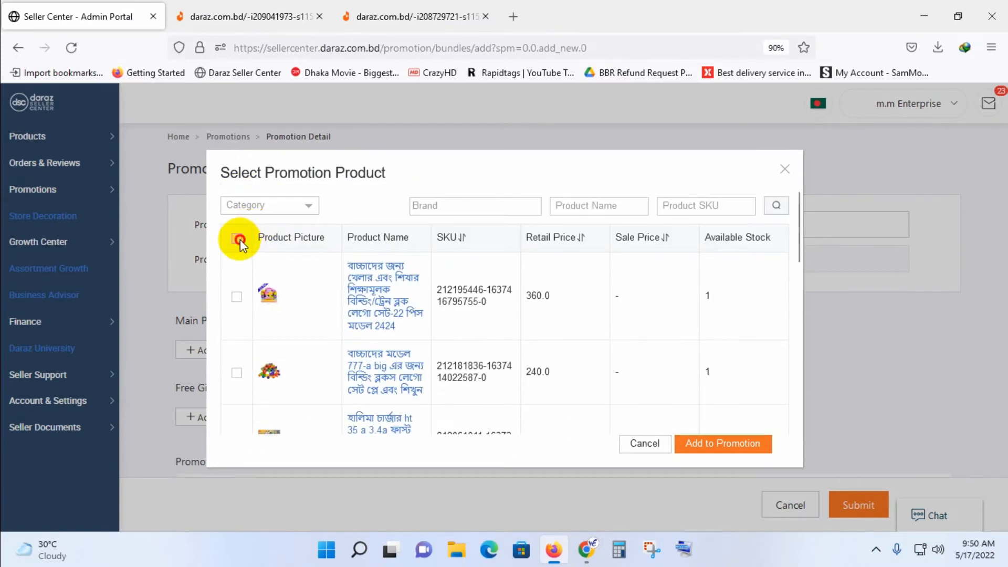
# Go to page 4 of the product selection and look through the products listed there.
pyautogui.scroll(-10, 309, 338)
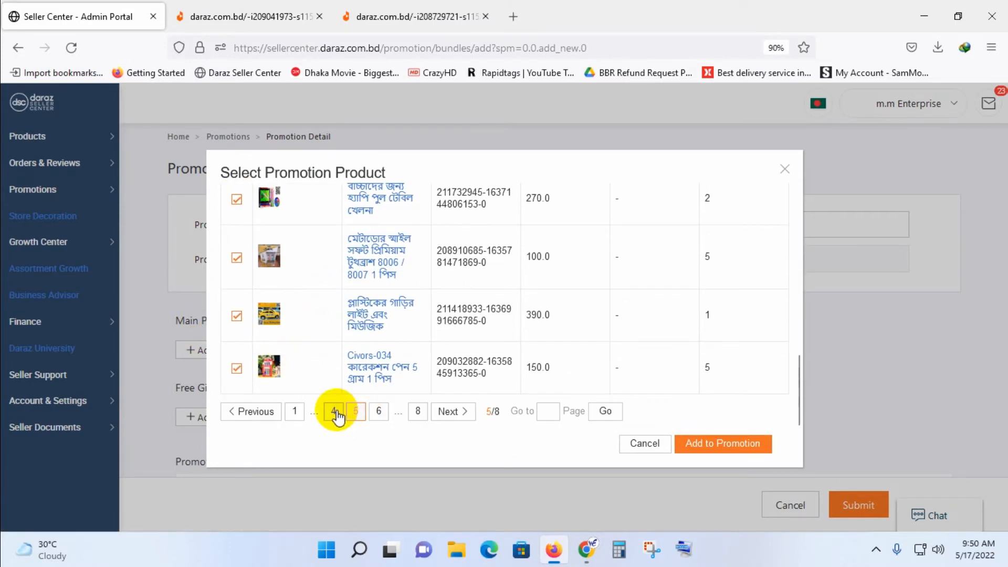
pyautogui.click(334, 412)
pyautogui.scroll(-5, 327, 353)
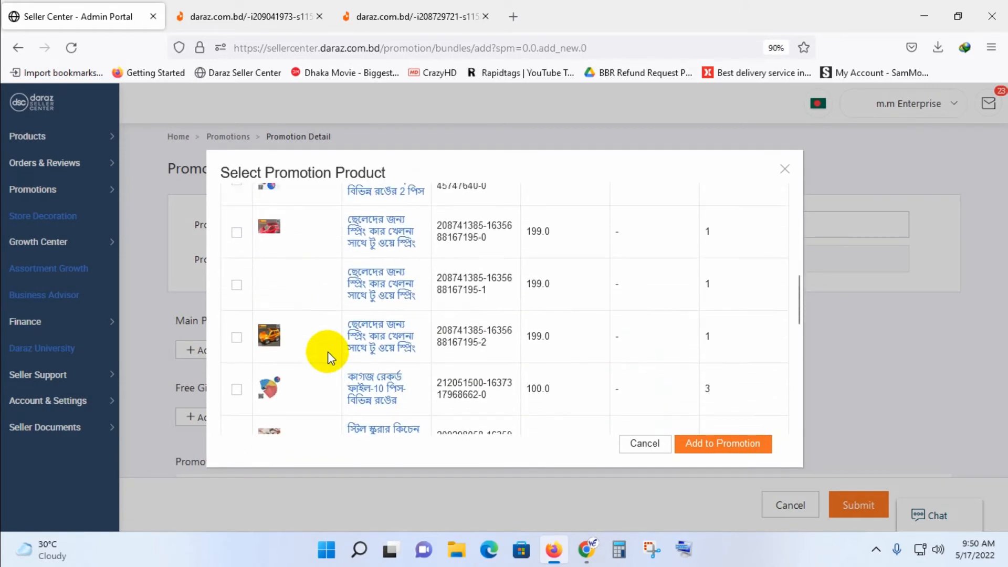
pyautogui.scroll(-5, 327, 354)
pyautogui.scroll(3, 329, 359)
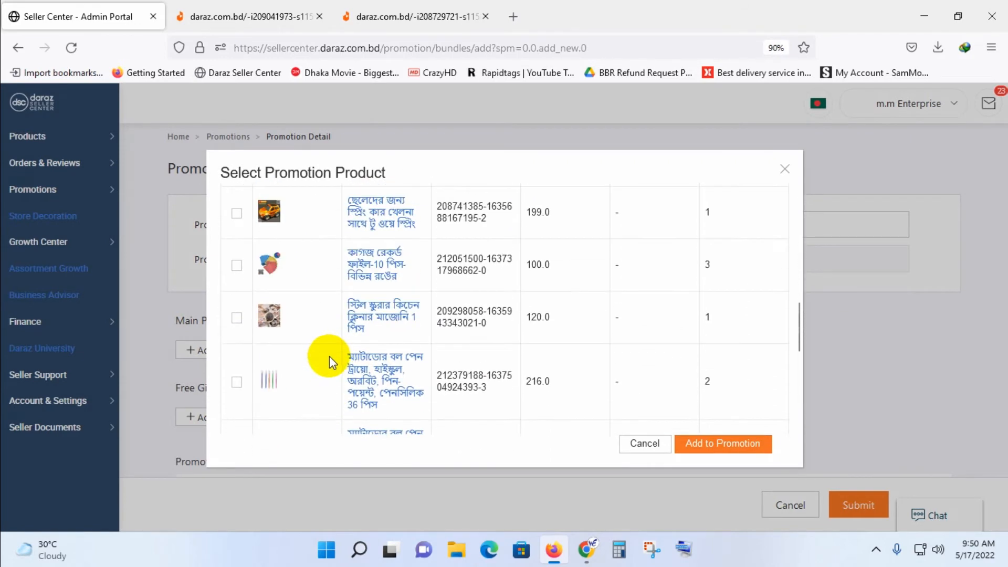
pyautogui.scroll(5, 330, 357)
pyautogui.scroll(-2, 320, 345)
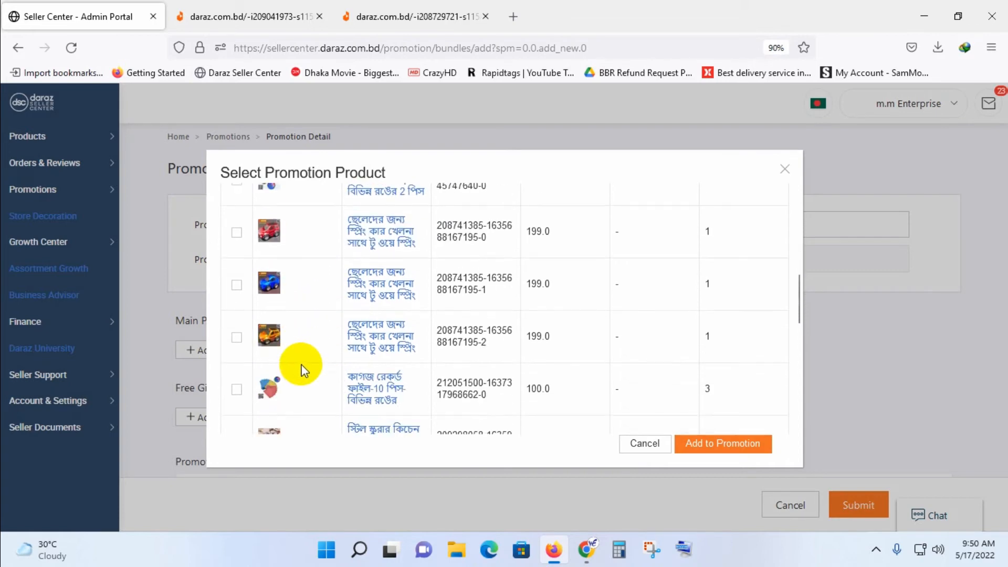
pyautogui.scroll(-5, 303, 371)
pyautogui.scroll(3, 304, 373)
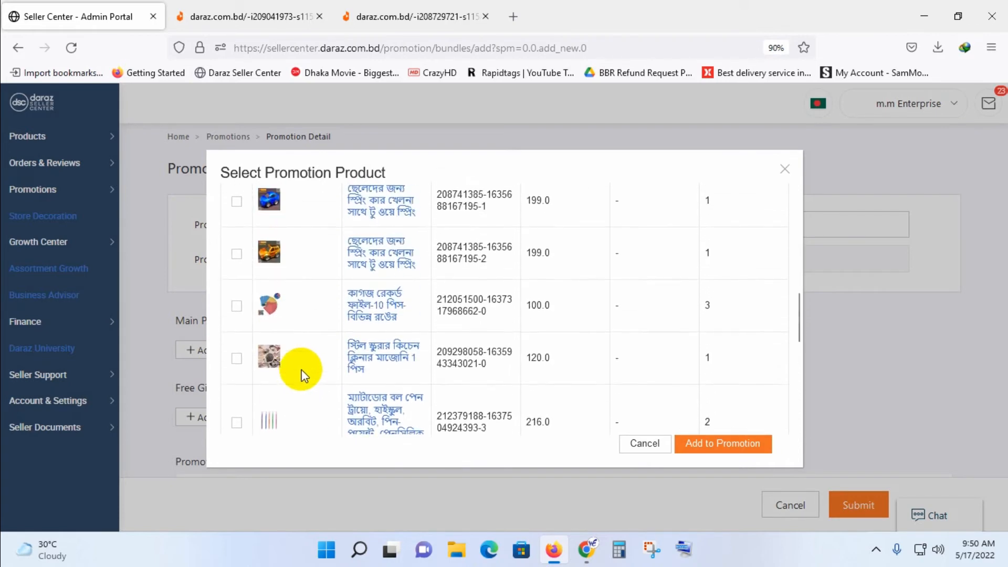
pyautogui.scroll(3, 294, 367)
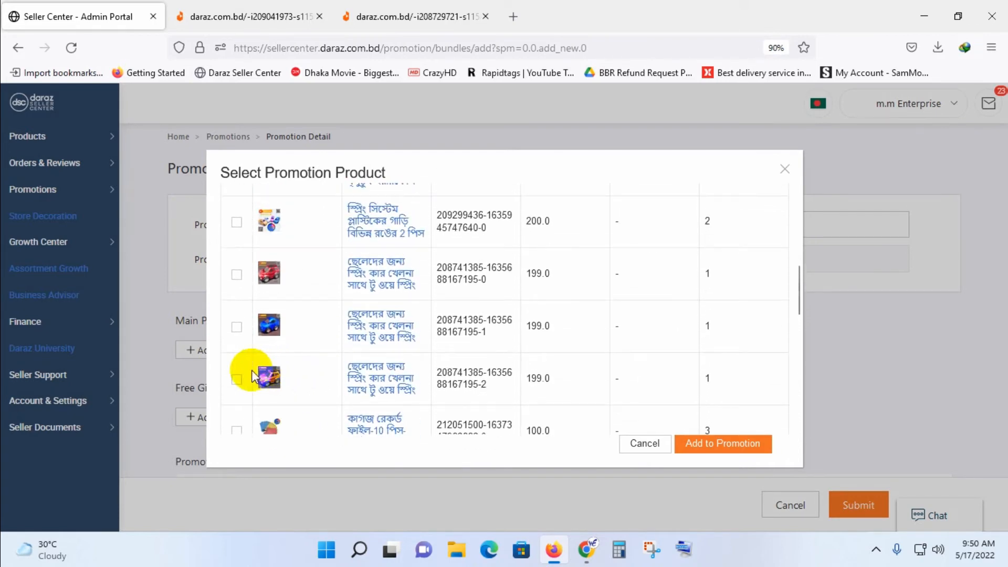
# View the store page of the orange two-way spring car toy to check its price, and return to the product selection.
pyautogui.click(388, 378)
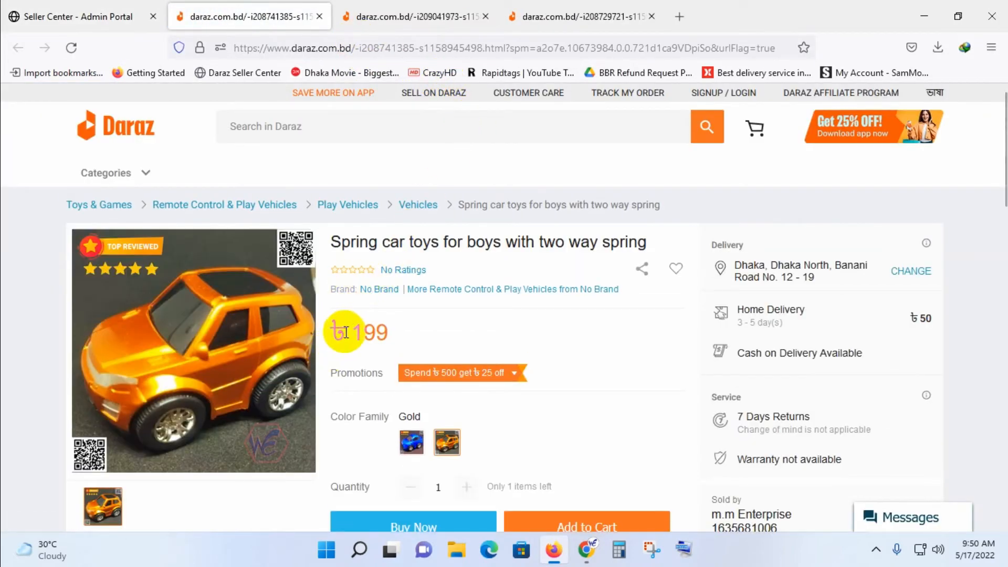
pyautogui.moveTo(346, 333); pyautogui.dragTo(434, 328)
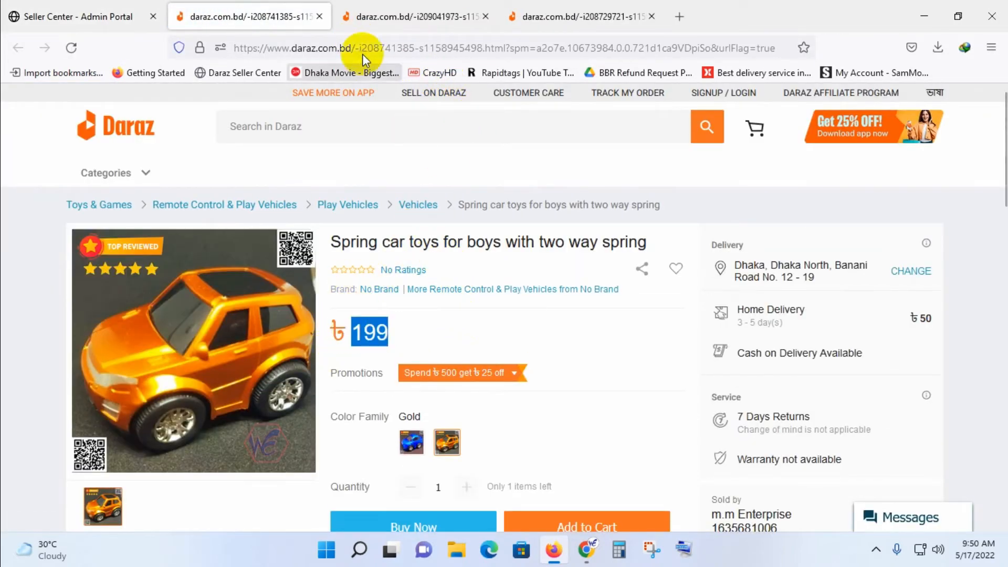
pyautogui.click(105, 20)
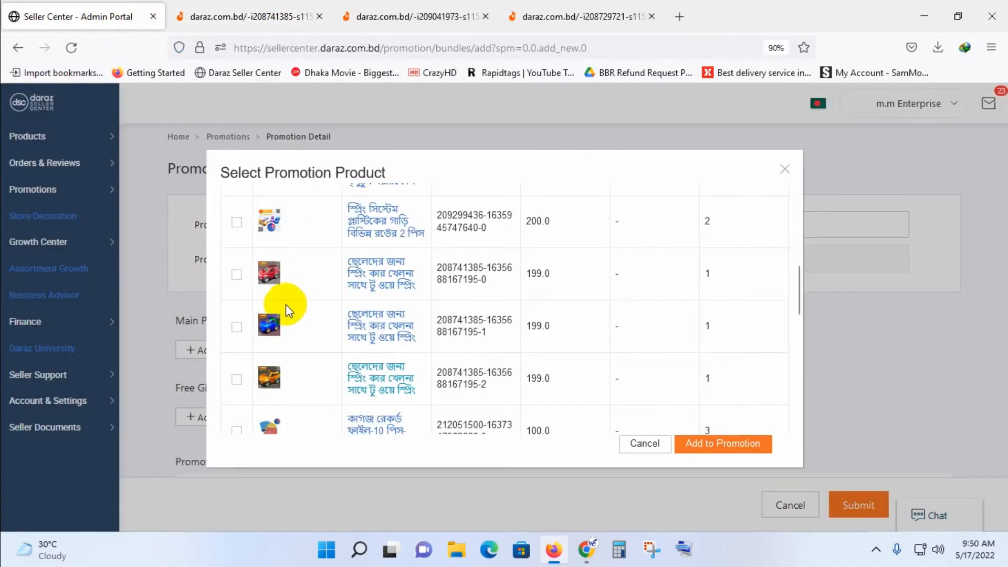
# Select the orange, blue and red spring car toys and the two-piece spring-system plastic car on page 4.
pyautogui.click(237, 380)
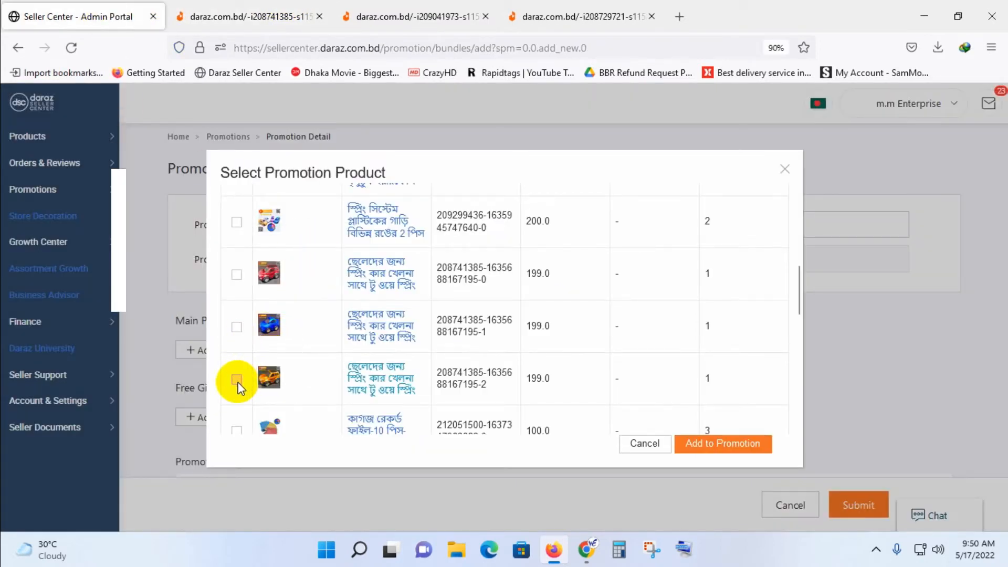
pyautogui.click(237, 327)
pyautogui.click(237, 221)
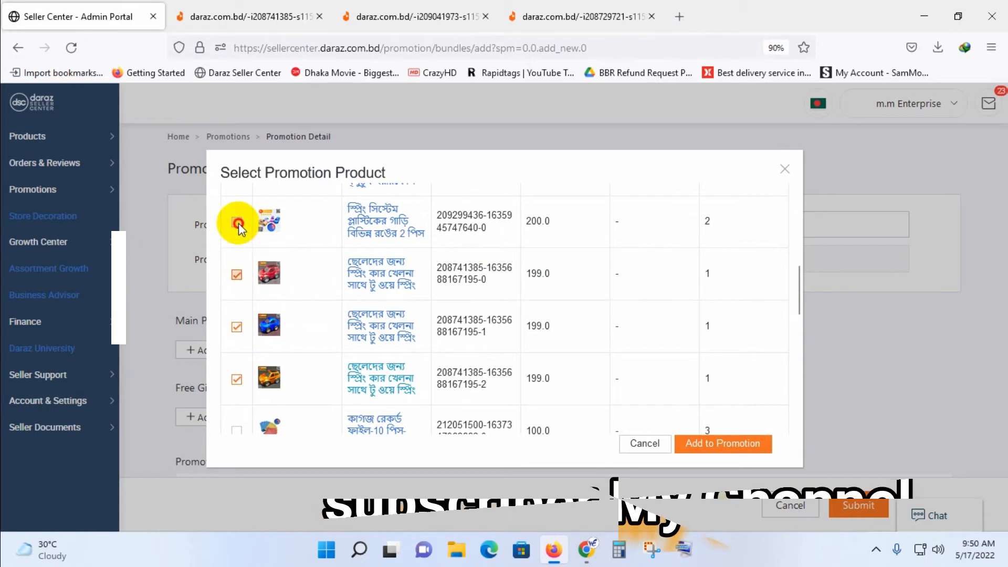
# Select the Remax RX-S100 earphone, Bic shaver bundle, Halima G-15 charger, Force Power shooter toy and Assure complexion bar on page 4.
pyautogui.scroll(1, 299, 331)
pyautogui.scroll(-1, 299, 328)
pyautogui.scroll(3, 263, 341)
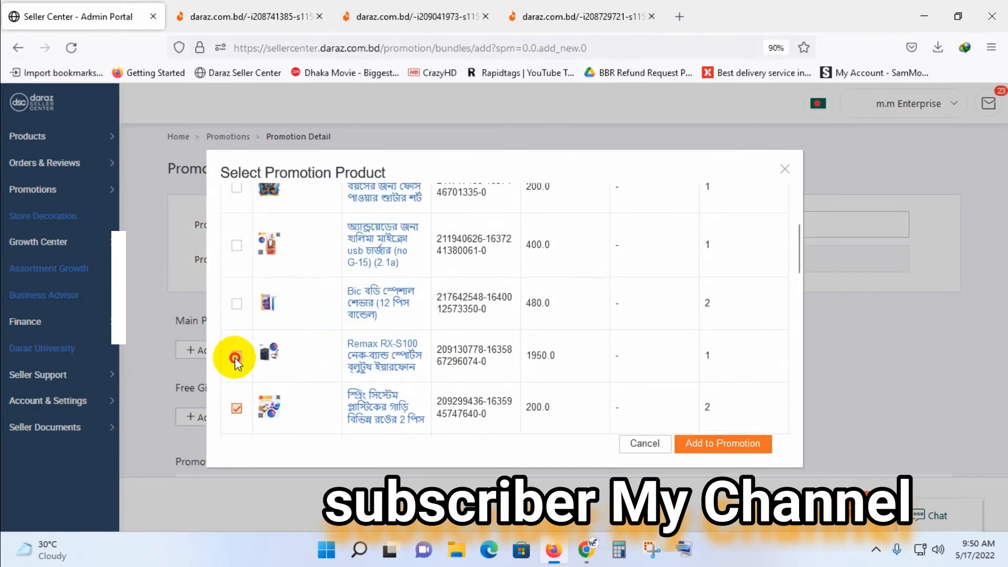
pyautogui.click(235, 357)
pyautogui.click(236, 304)
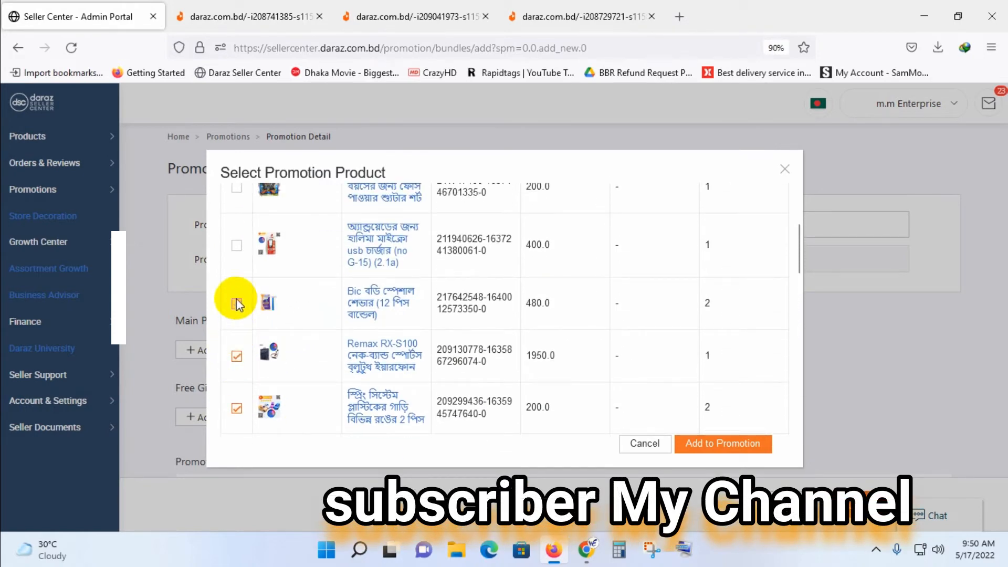
pyautogui.click(238, 245)
pyautogui.scroll(1, 252, 268)
pyautogui.scroll(3, 259, 266)
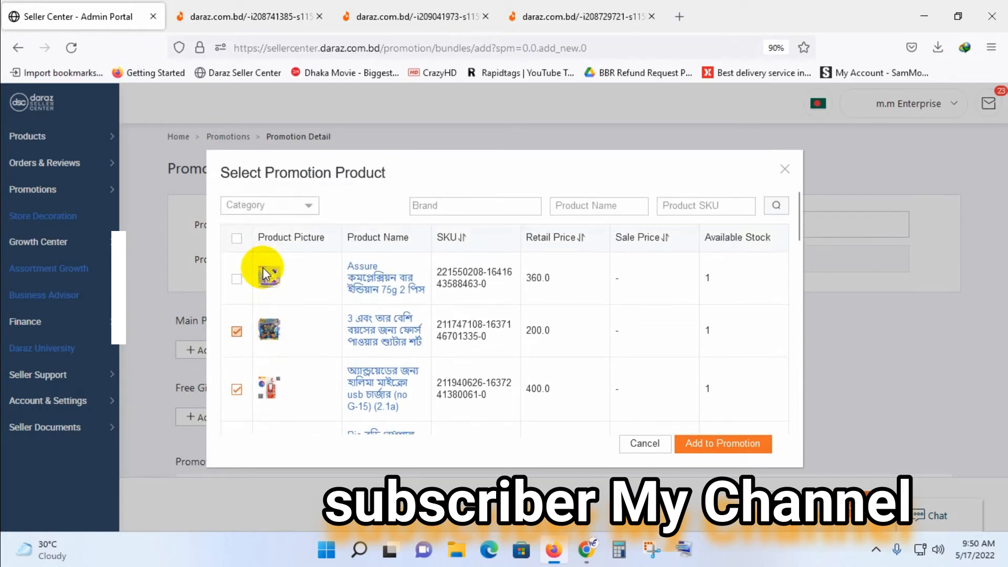
pyautogui.click(237, 279)
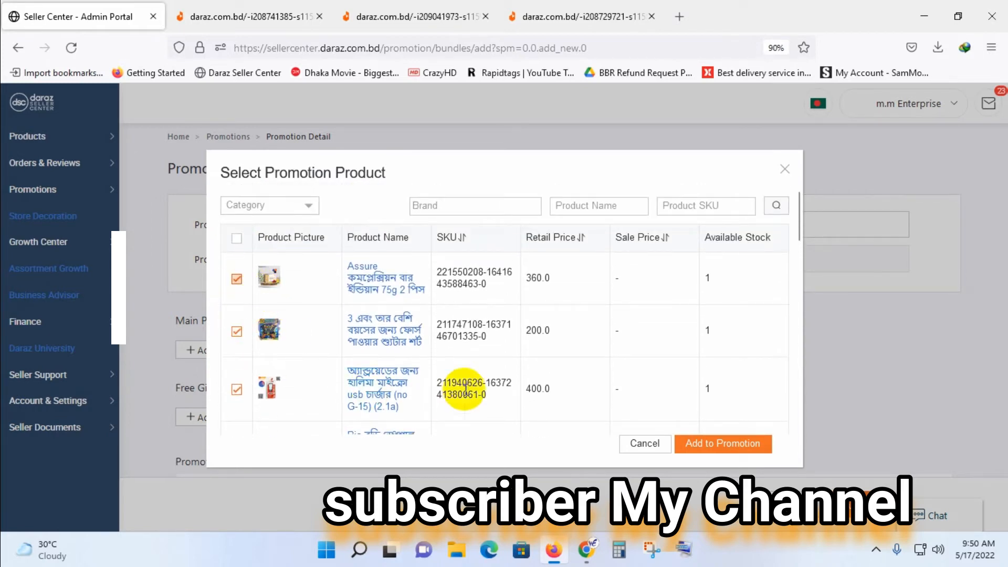
# Go to page 3 of the product selection and select all products on it.
pyautogui.scroll(-10, 450, 386)
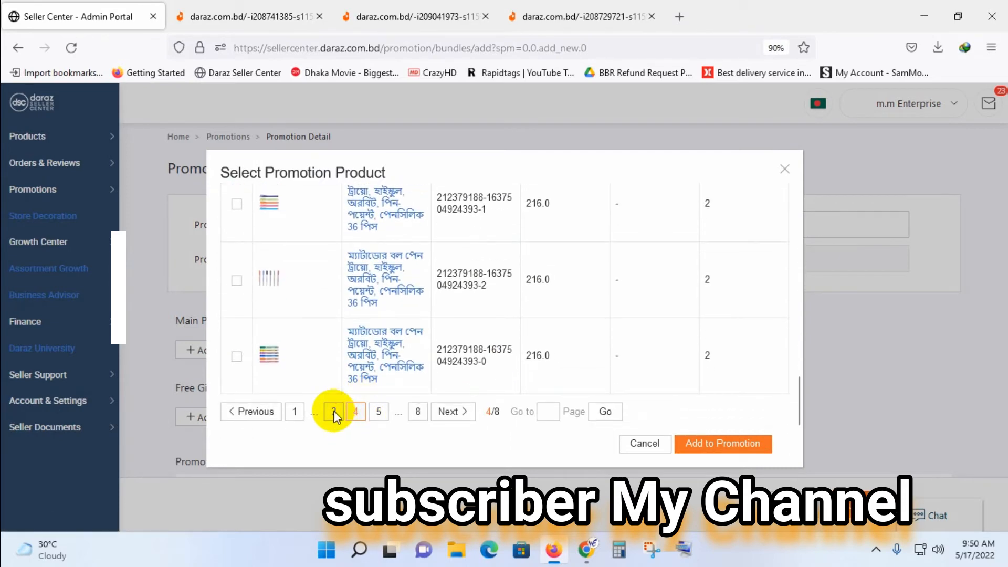
pyautogui.click(333, 412)
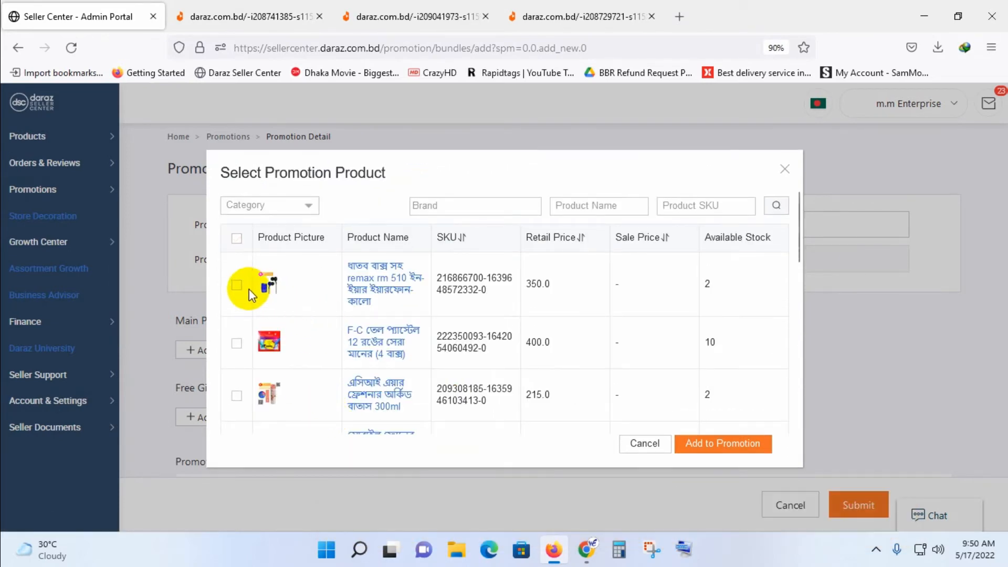
pyautogui.scroll(-10, 252, 307)
pyautogui.scroll(10, 266, 326)
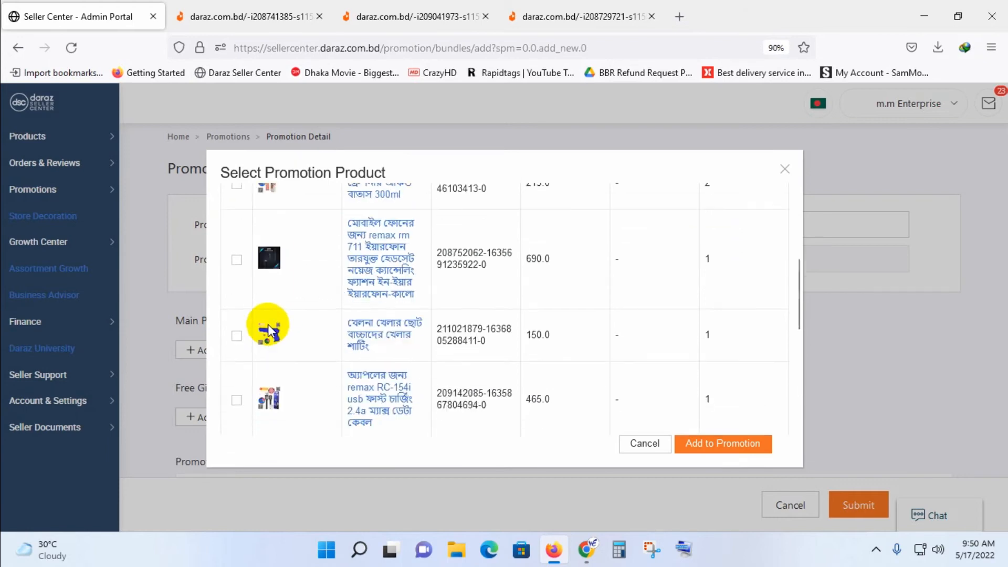
pyautogui.click(236, 239)
pyautogui.scroll(-10, 266, 337)
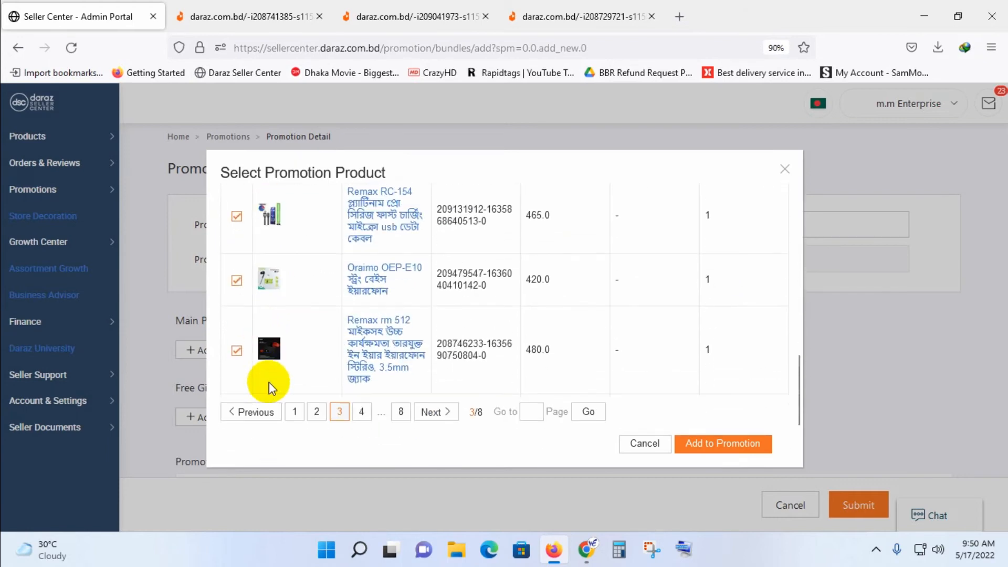
# Go to page 1 of the product selection and select the 3x3 Rubik's cube and the Remax TWS-10i Bluetooth earphone.
pyautogui.click(291, 413)
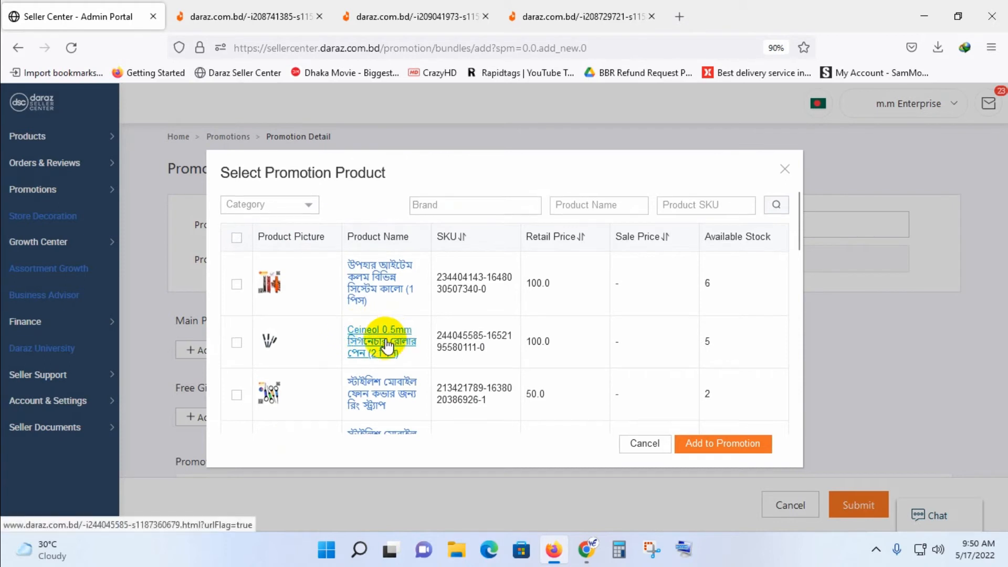
pyautogui.scroll(-2, 344, 344)
pyautogui.scroll(-1, 339, 356)
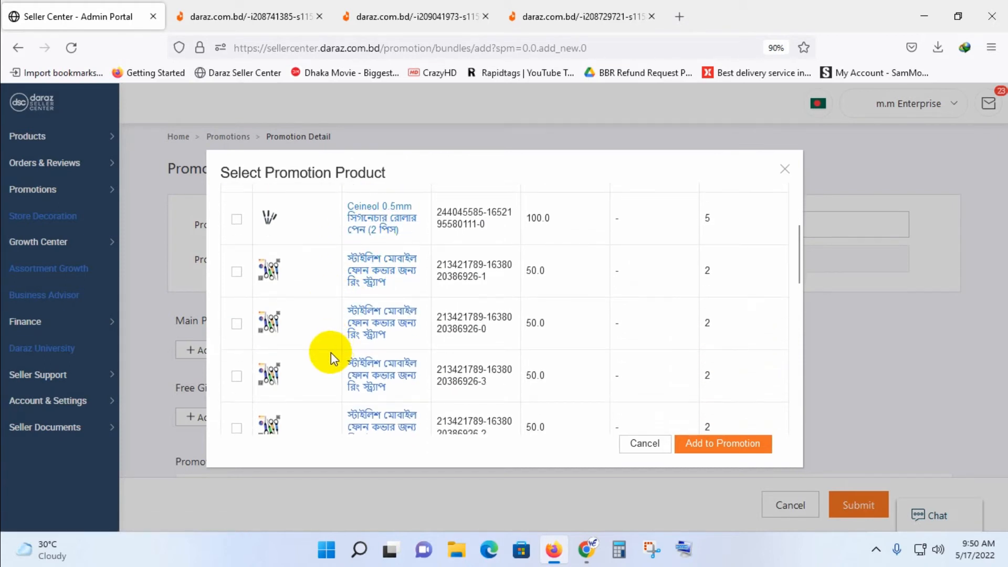
pyautogui.scroll(-3, 332, 352)
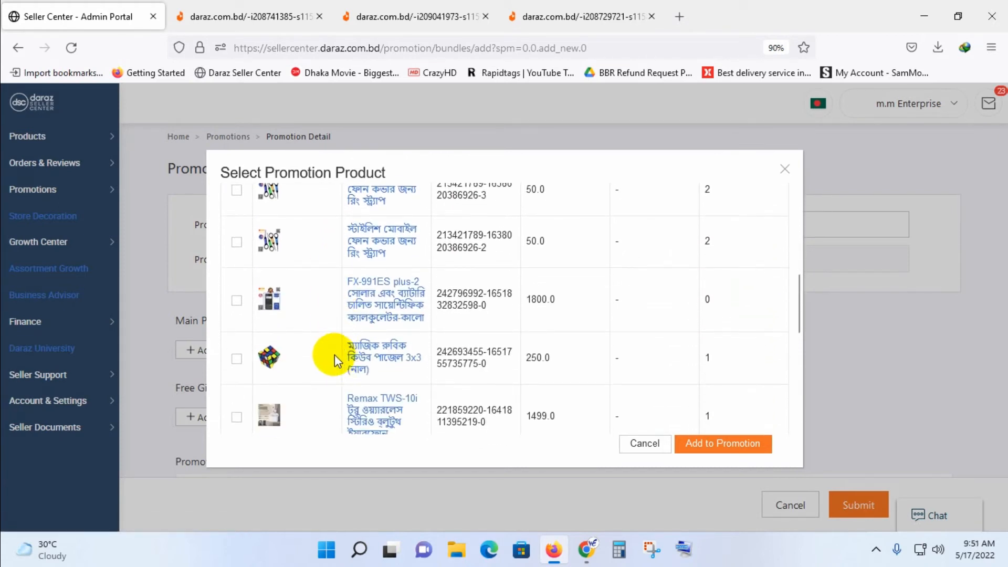
pyautogui.scroll(-1, 346, 344)
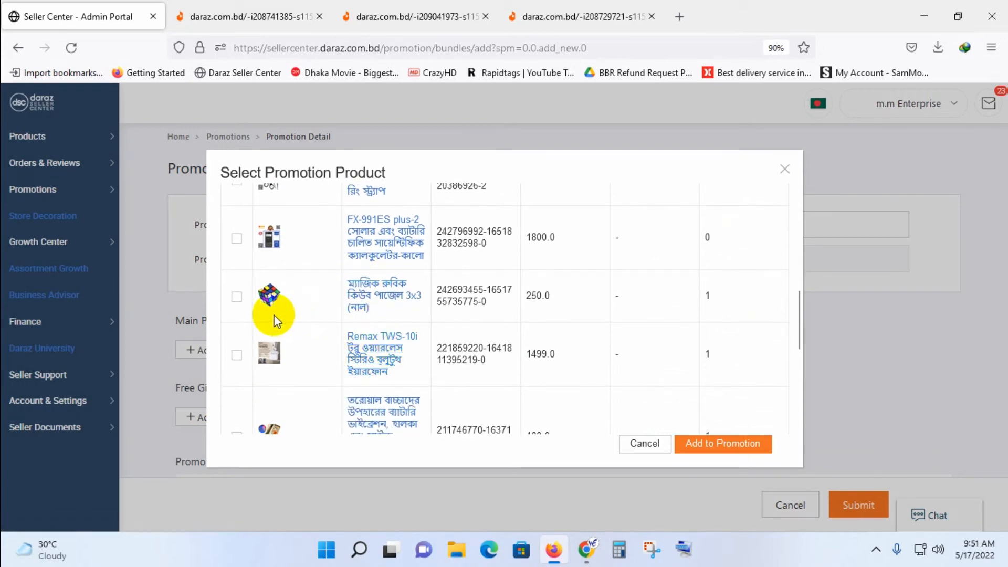
pyautogui.click(237, 296)
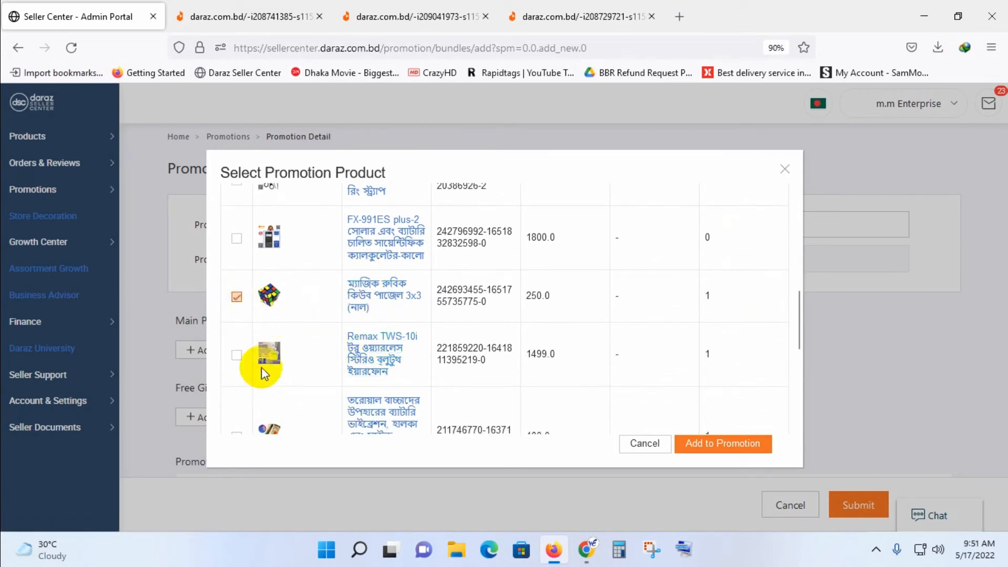
pyautogui.click(236, 356)
pyautogui.scroll(-2, 243, 363)
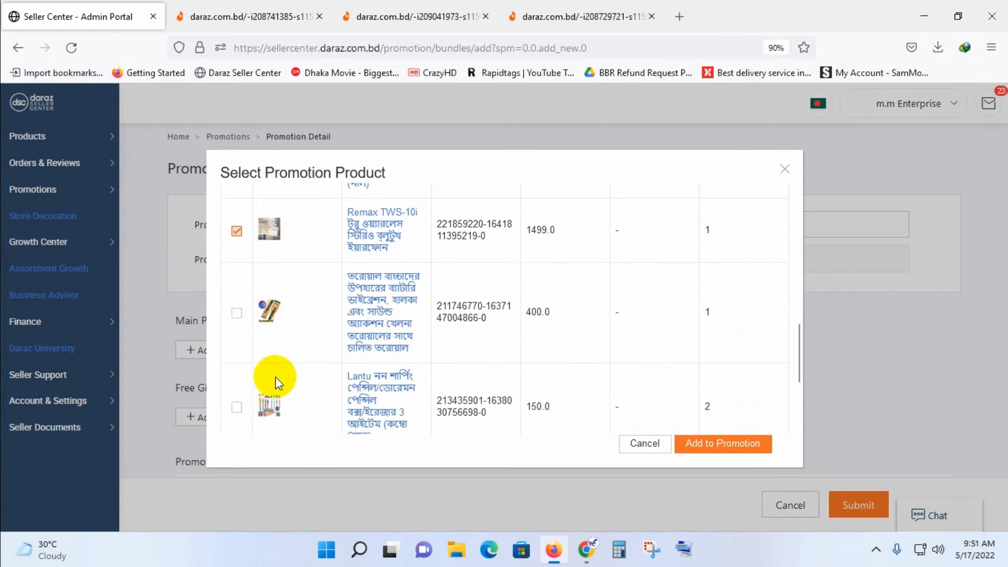
# Select the battery-powered toy sword, the 149.0 one-piece small children's toy and the children's sports water toy on page 2.
pyautogui.click(237, 313)
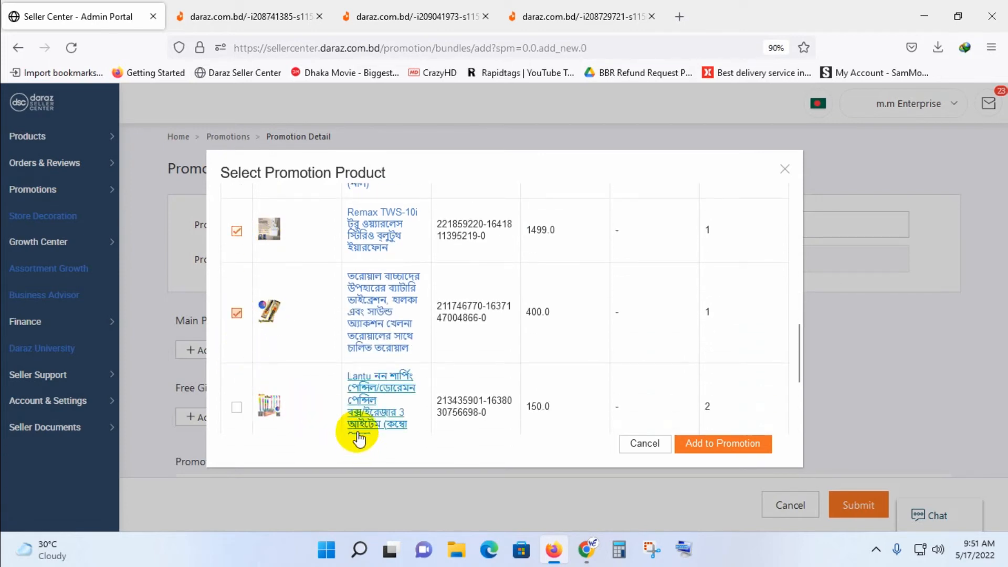
pyautogui.scroll(-3, 361, 420)
pyautogui.click(236, 316)
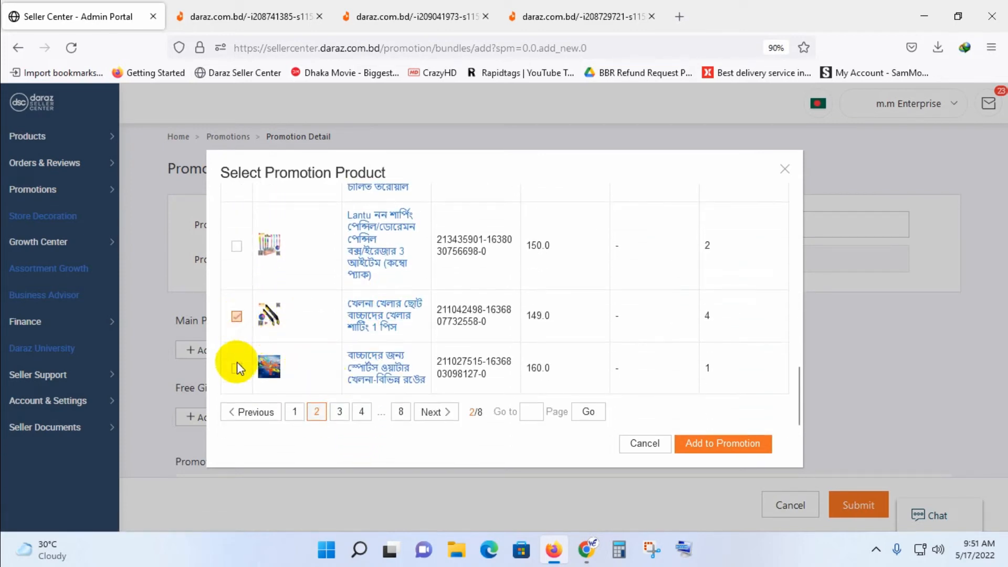
pyautogui.click(236, 368)
# Look through page 1 of the product selection and add all selected products to the promotion as main products.
pyautogui.click(295, 411)
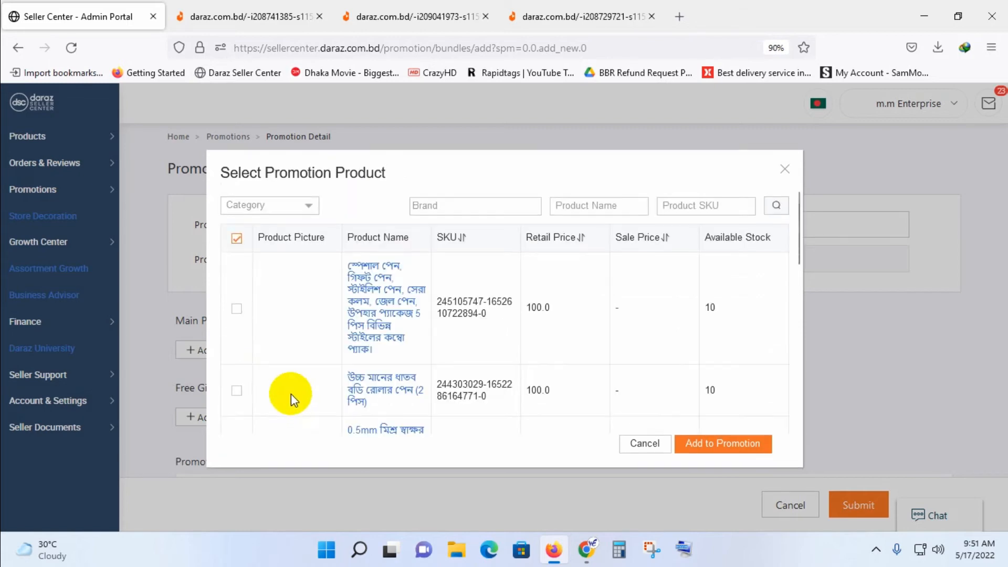
pyautogui.scroll(-3, 302, 365)
pyautogui.scroll(-8, 304, 365)
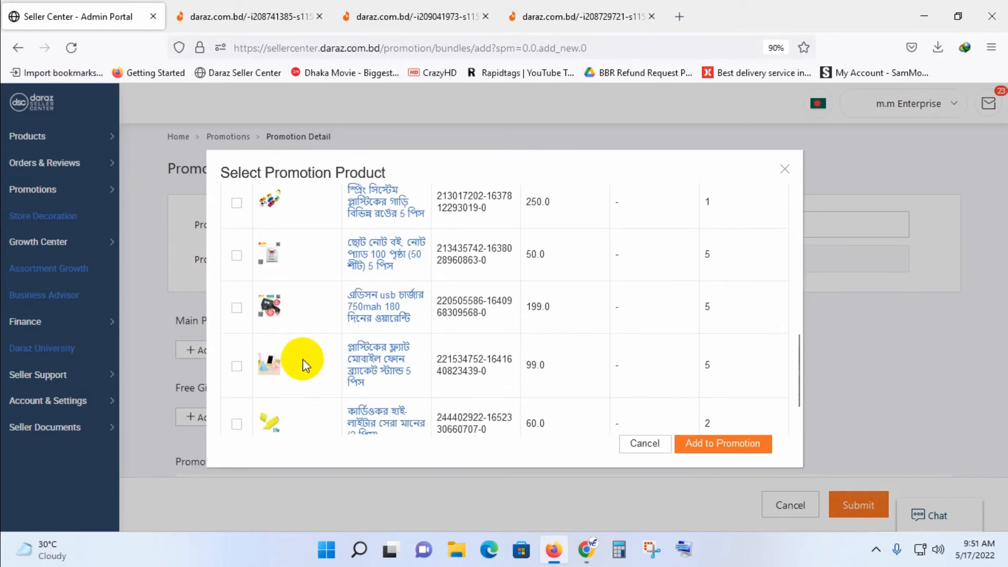
pyautogui.scroll(10, 304, 364)
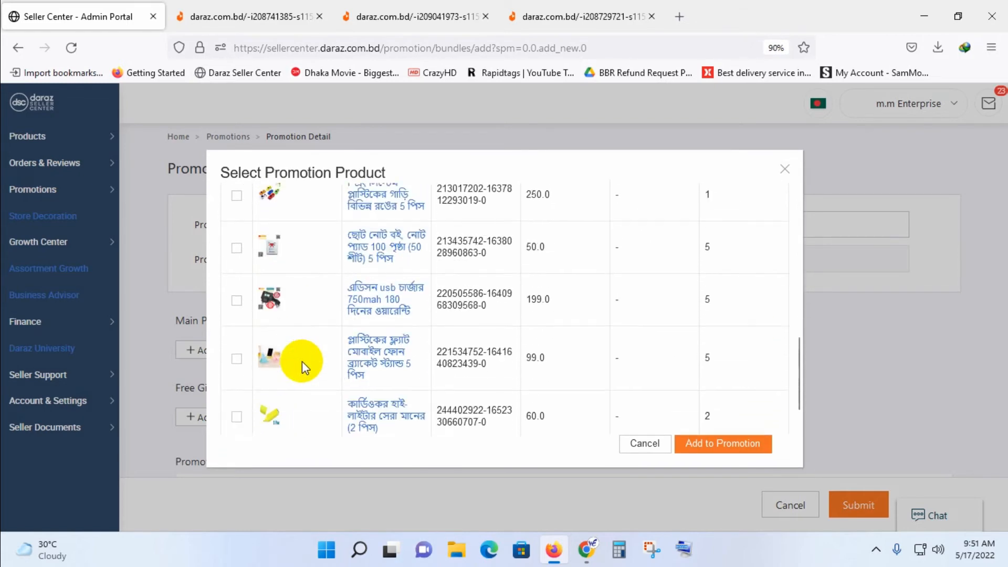
pyautogui.scroll(-10, 301, 361)
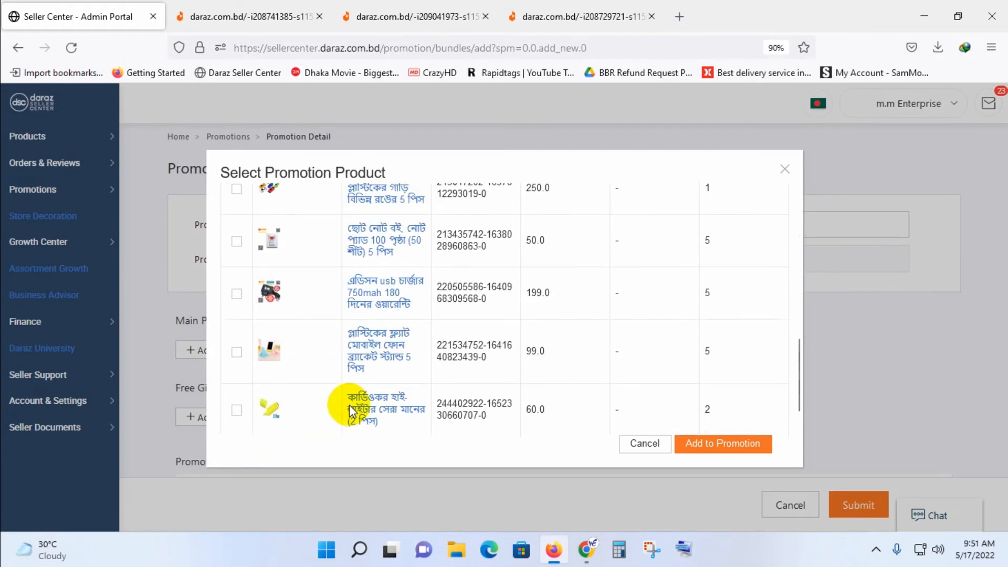
pyautogui.click(720, 443)
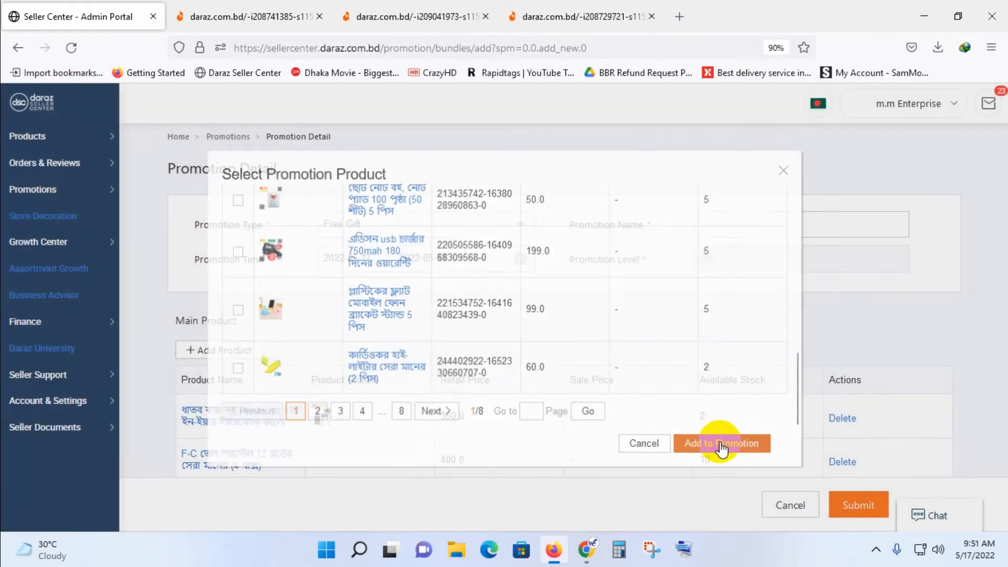
# Review the added main products, open the product selection for the free gift and go to its page 2.
pyautogui.scroll(-4, 433, 394)
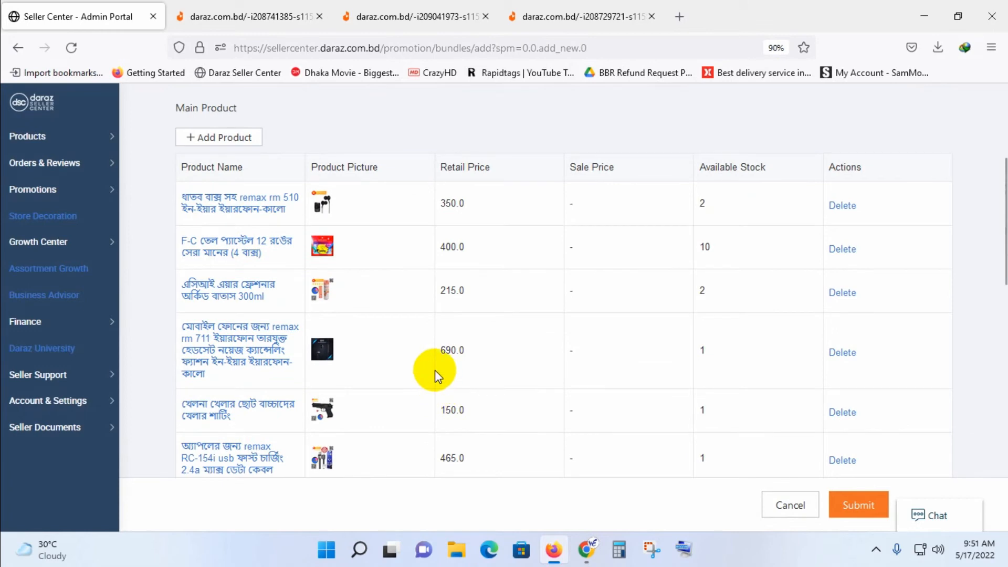
pyautogui.scroll(-10, 436, 361)
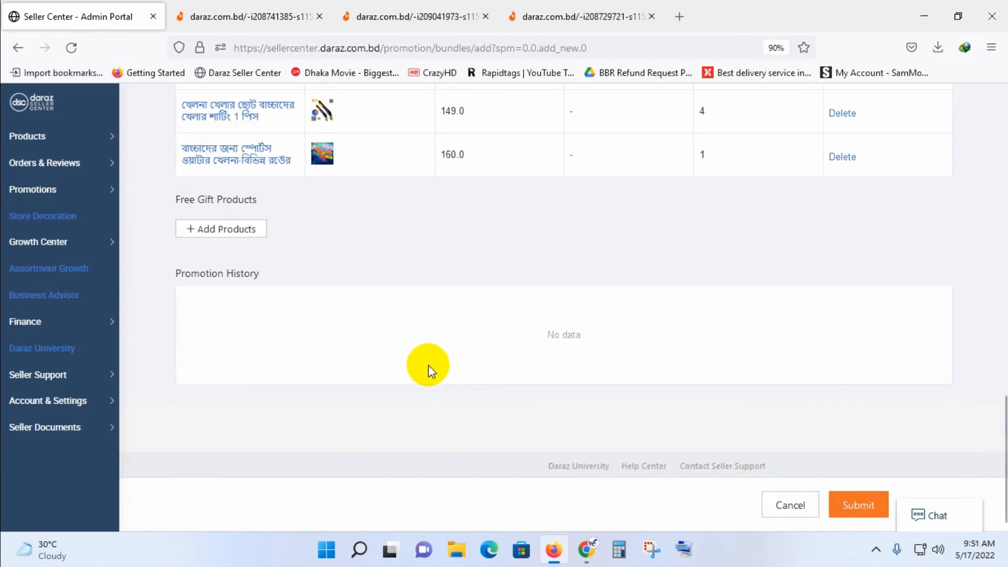
pyautogui.scroll(1, 309, 326)
pyautogui.scroll(3, 298, 310)
pyautogui.scroll(-3, 225, 405)
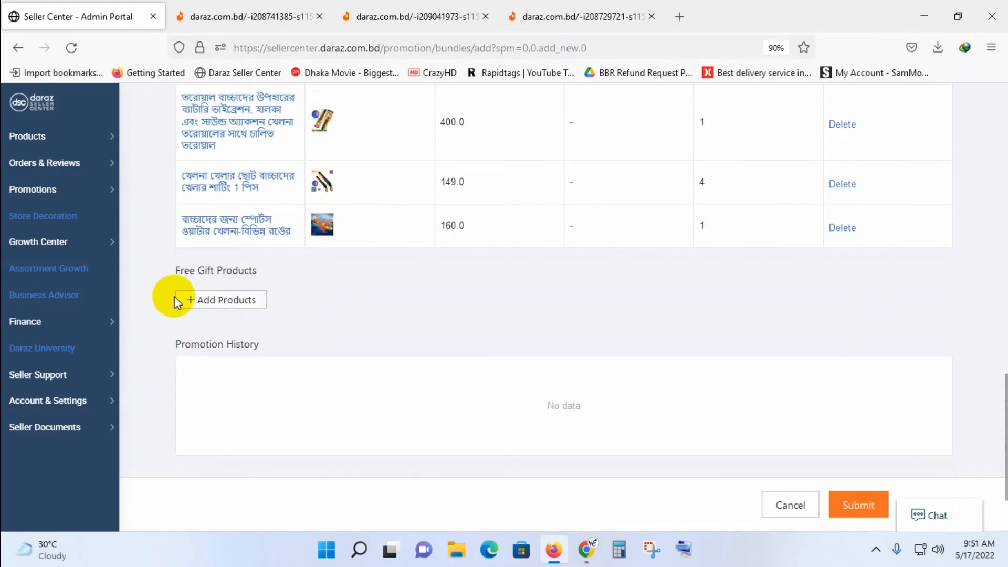
pyautogui.click(257, 303)
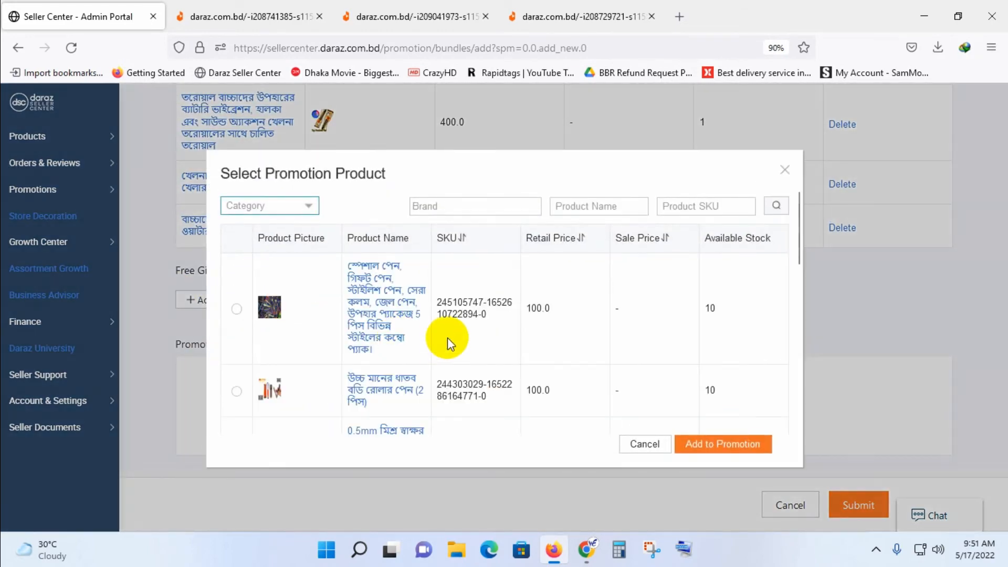
pyautogui.scroll(-2, 414, 343)
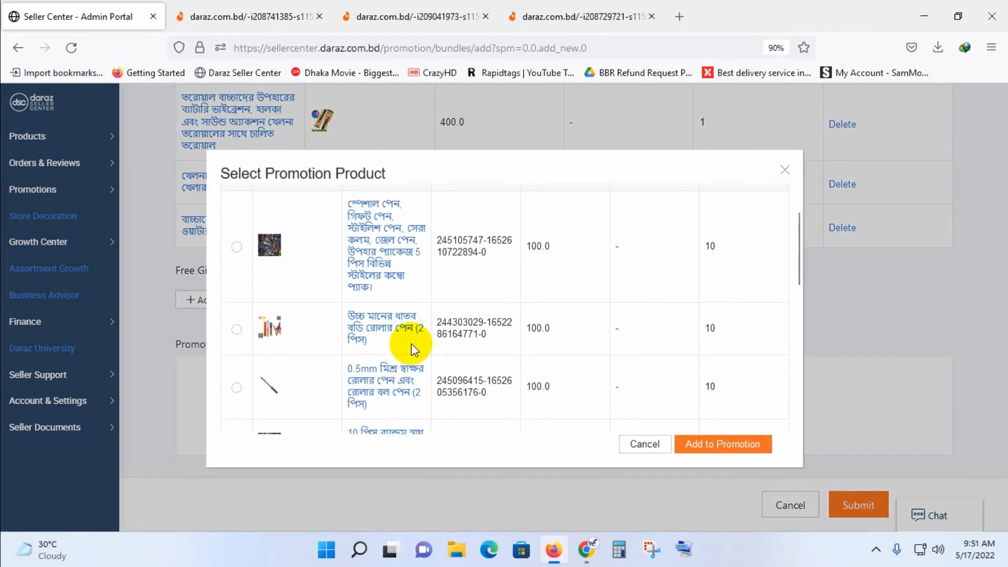
pyautogui.scroll(-8, 411, 343)
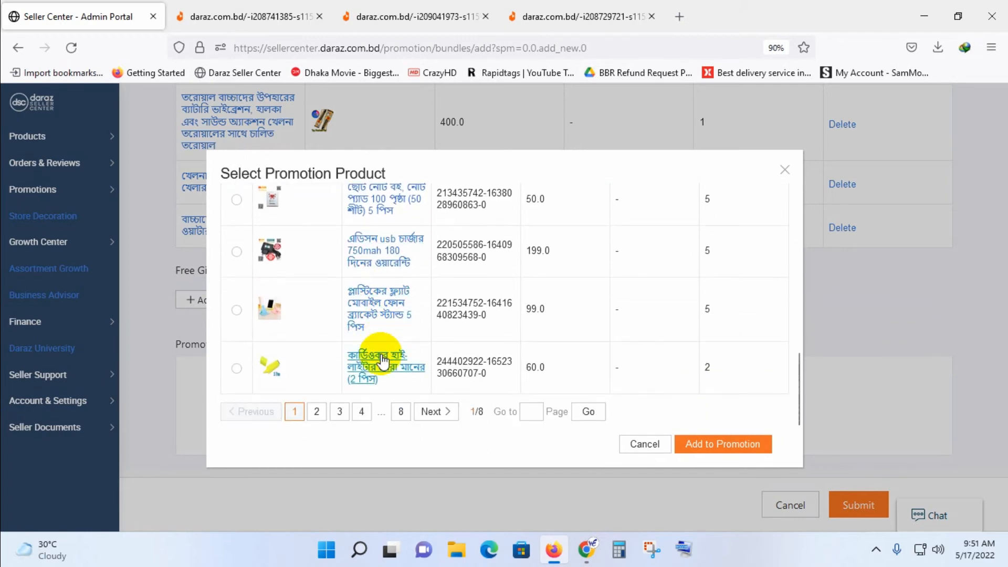
pyautogui.click(318, 411)
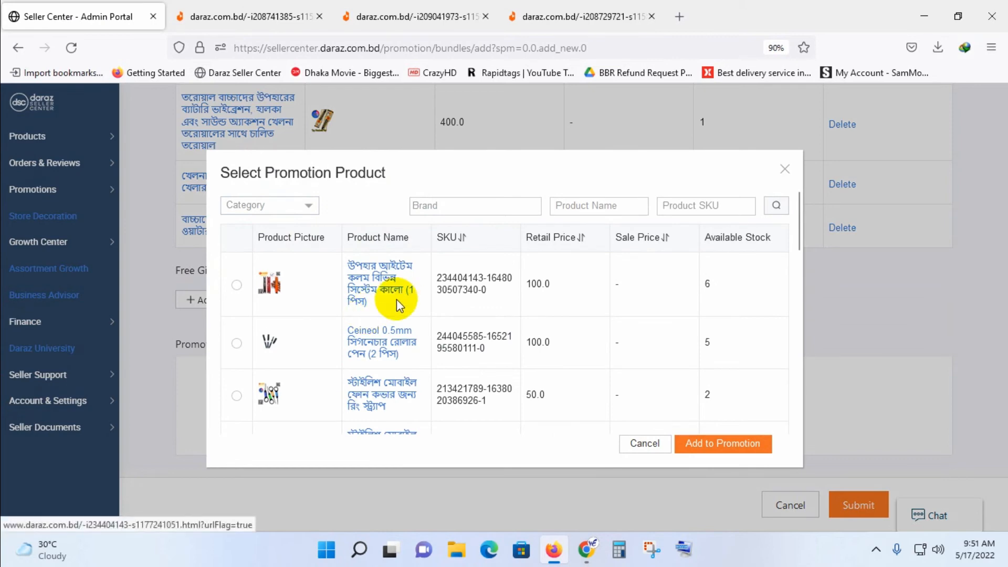
# Check the store page of the black Gift item Pen Different System (1 Pcs) and add it as the free gift product.
pyautogui.click(381, 291)
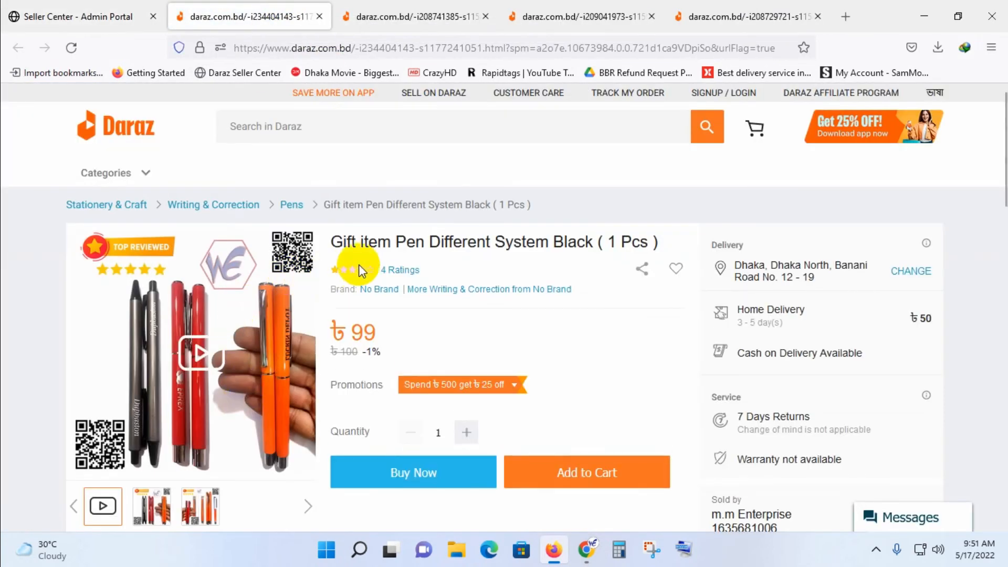
pyautogui.click(110, 13)
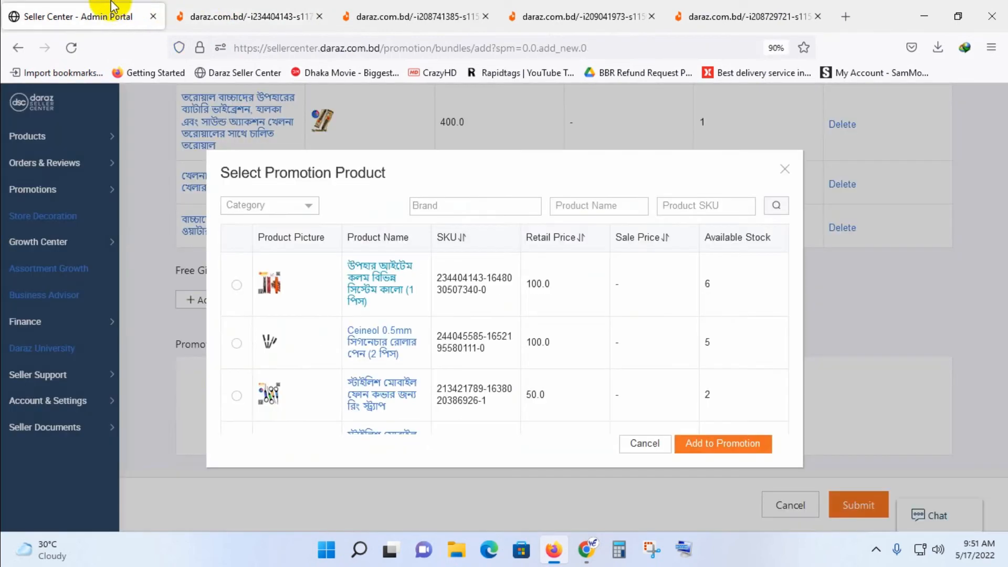
pyautogui.click(236, 285)
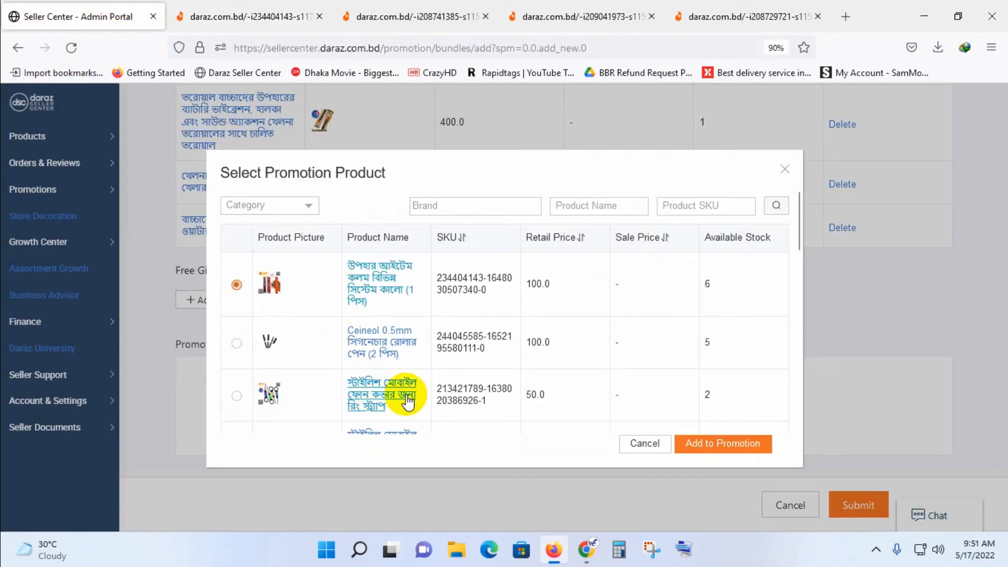
pyautogui.click(746, 445)
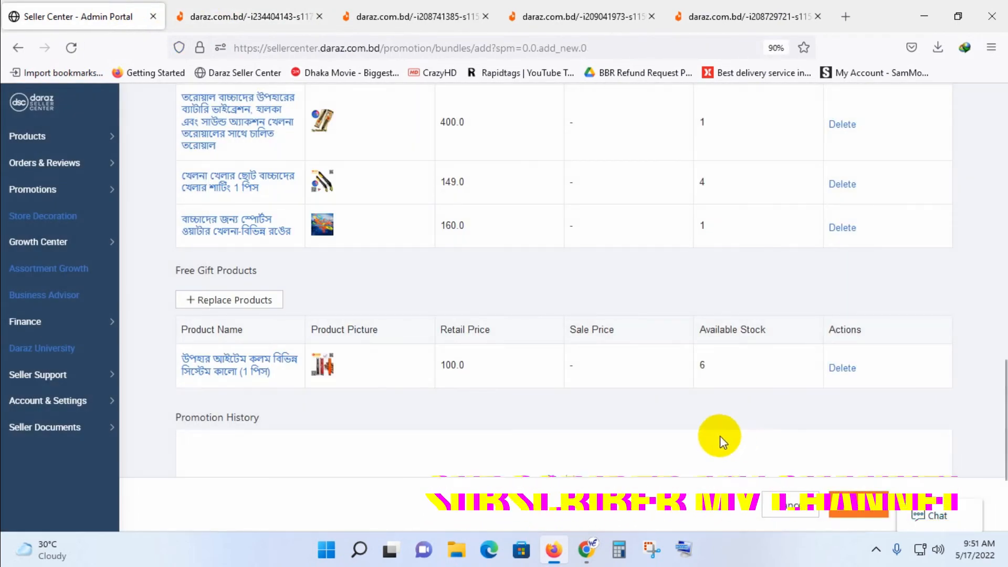
# Name the promotion FreeGift1731 and submit it.
pyautogui.scroll(5, 608, 435)
pyautogui.scroll(10, 591, 436)
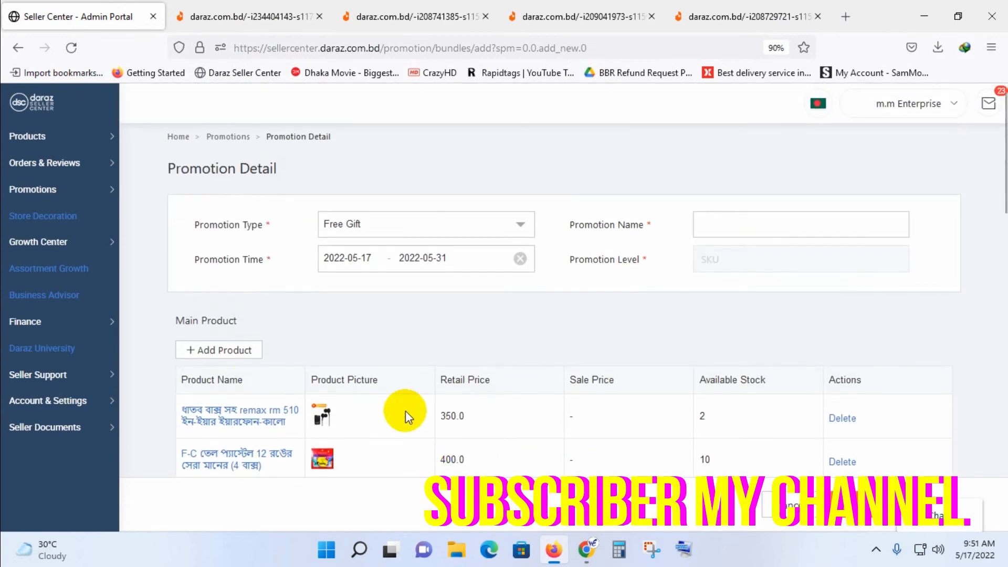
pyautogui.scroll(-5, 371, 342)
pyautogui.scroll(5, 405, 394)
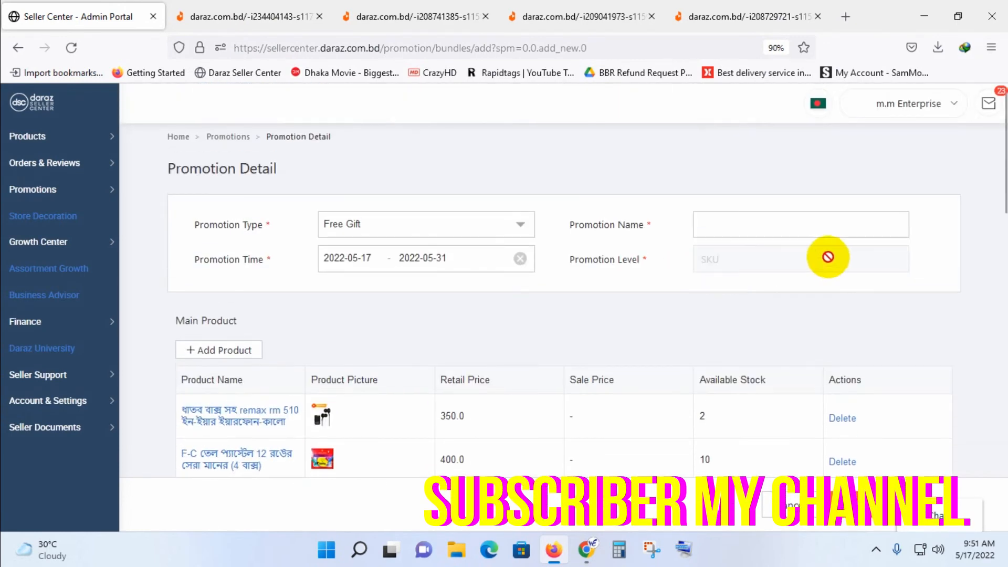
pyautogui.click(736, 223)
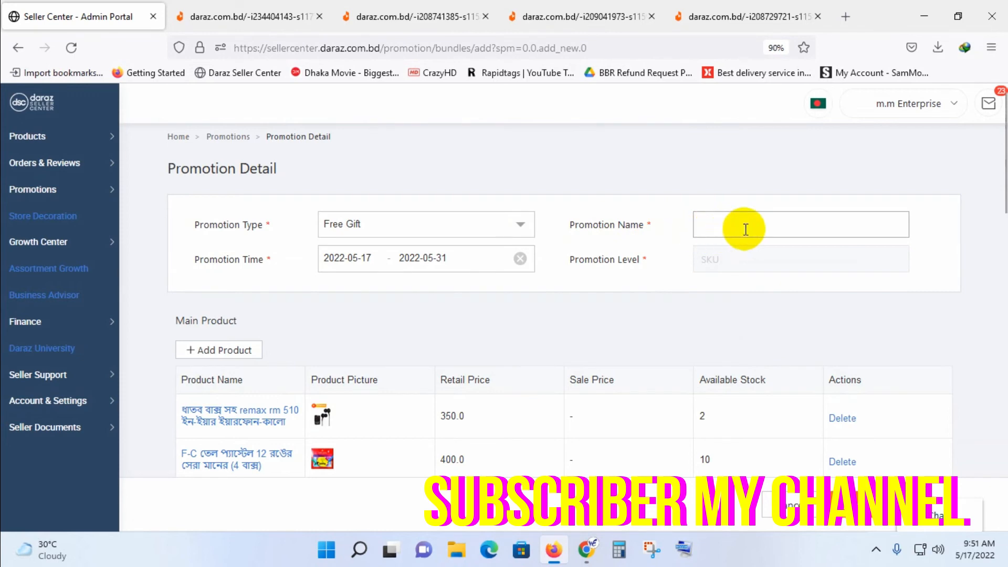
pyautogui.write('Free')
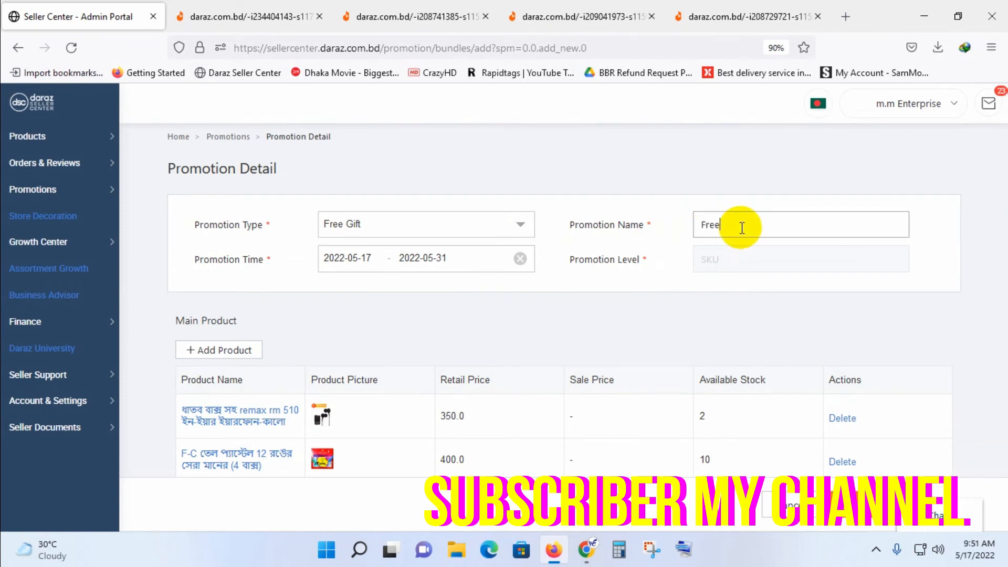
pyautogui.write('Gift')
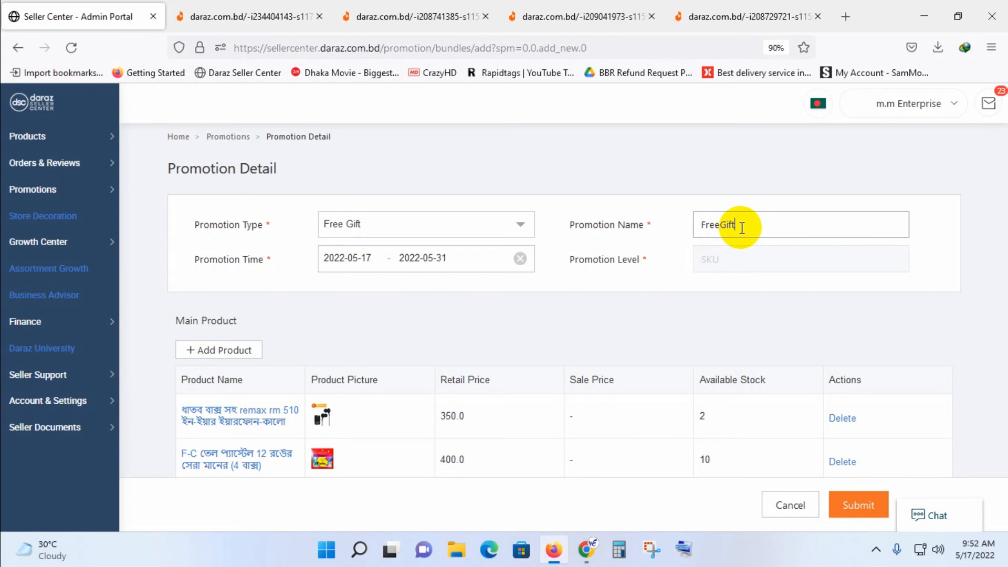
pyautogui.write('1731')
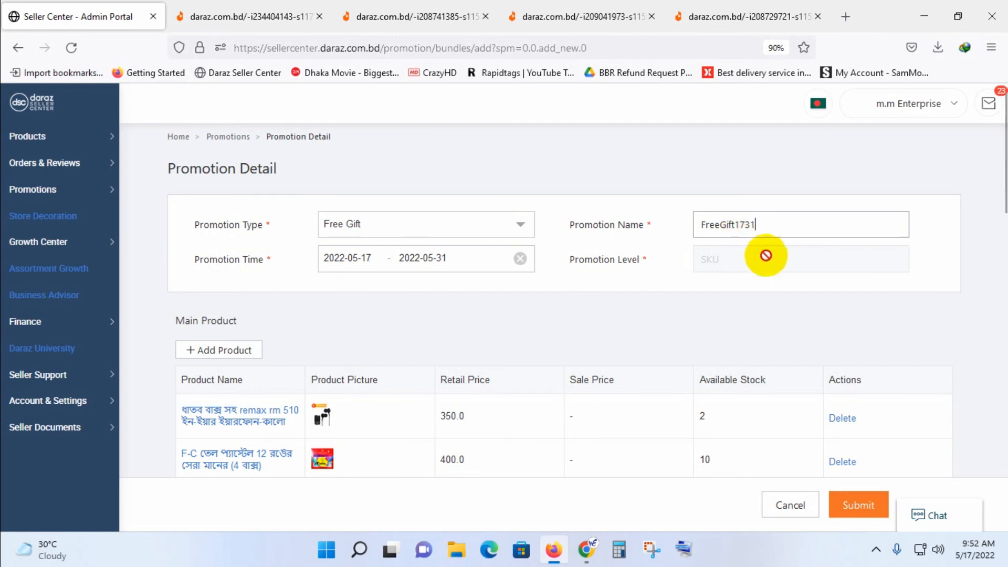
pyautogui.click(859, 508)
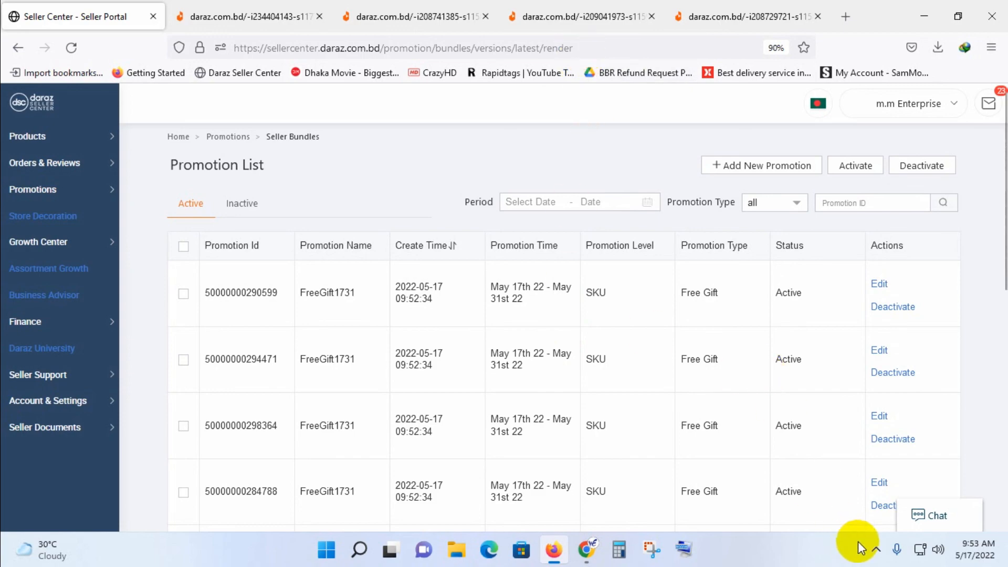
pyautogui.click(875, 549)
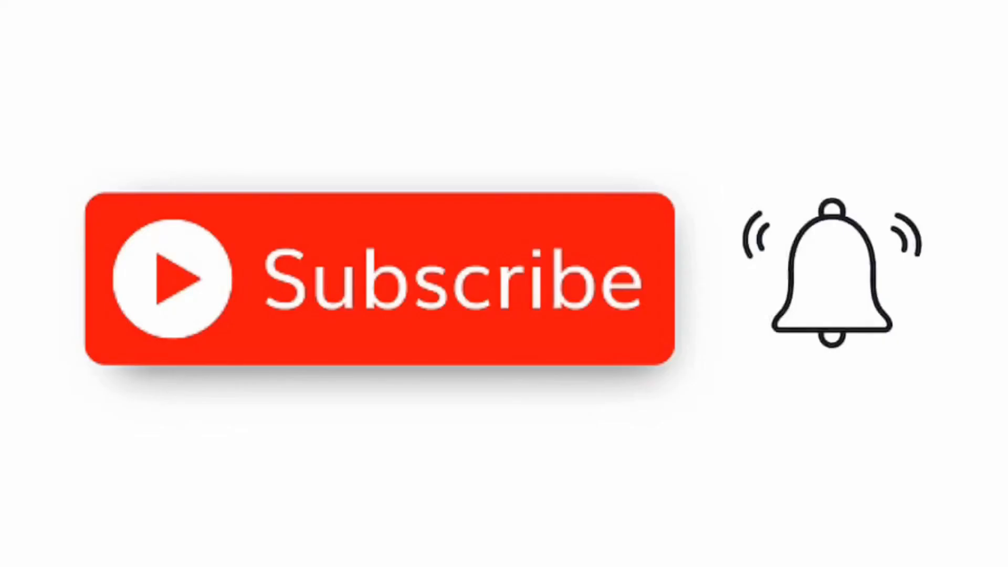